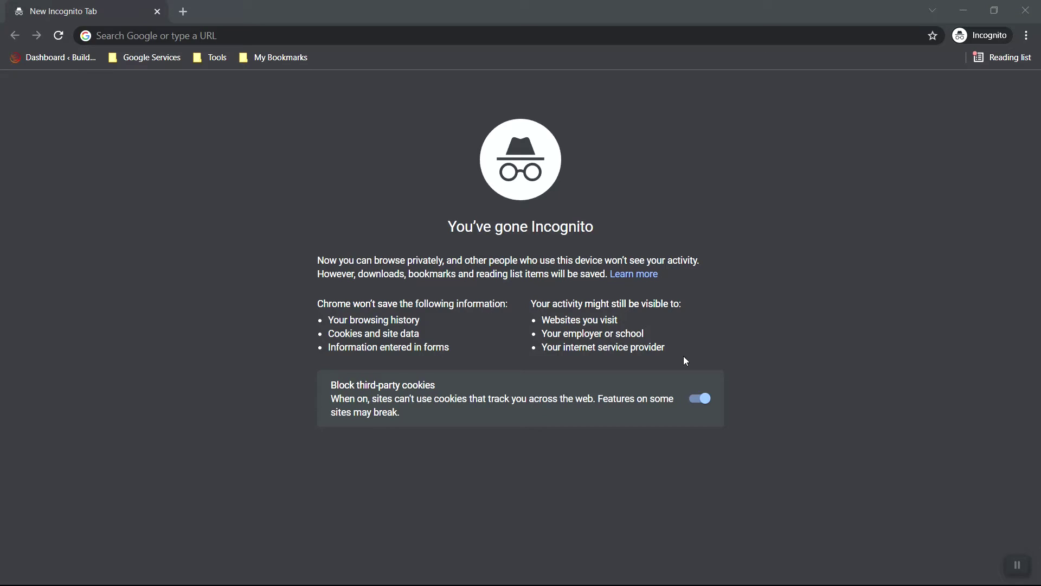
Go to systeme.io in the incognito Chrome window
{"action": "left_click", "coordinate": [247, 39]}
{"action": "type", "text": "sys"}
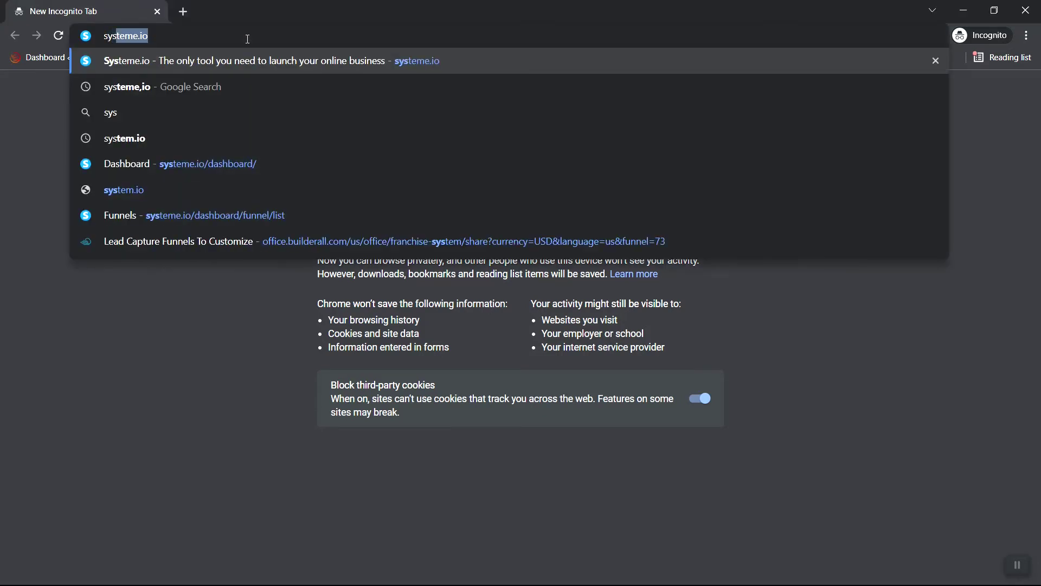
{"action": "type", "text": "teme"}
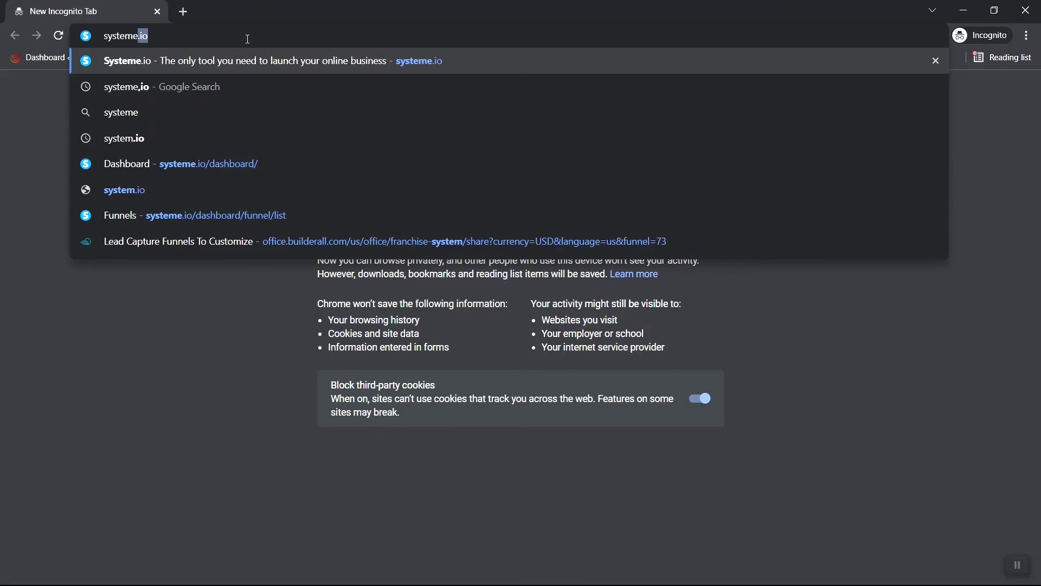
{"action": "type", "text": "."}
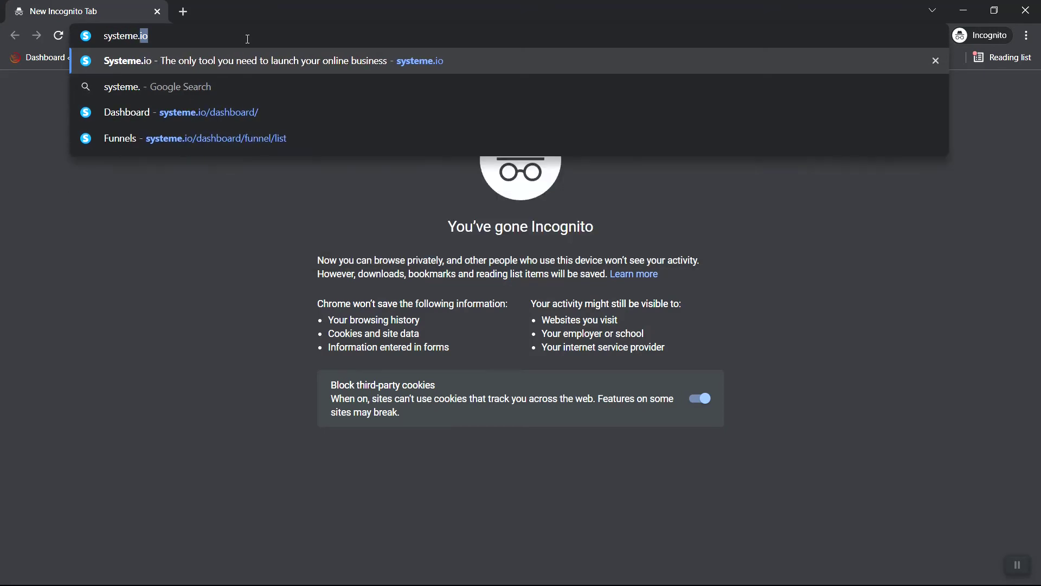
{"action": "type", "text": "io"}
{"action": "key", "text": "Return"}
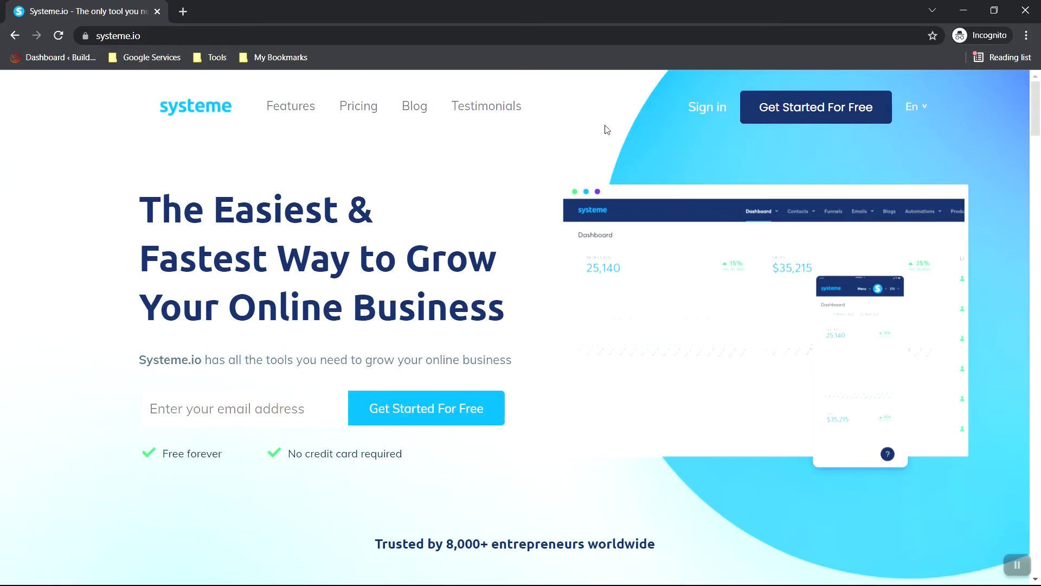
Browse the plans on the Pricing page, then switch to the signed-in Chrome window
{"action": "left_click", "coordinate": [346, 114]}
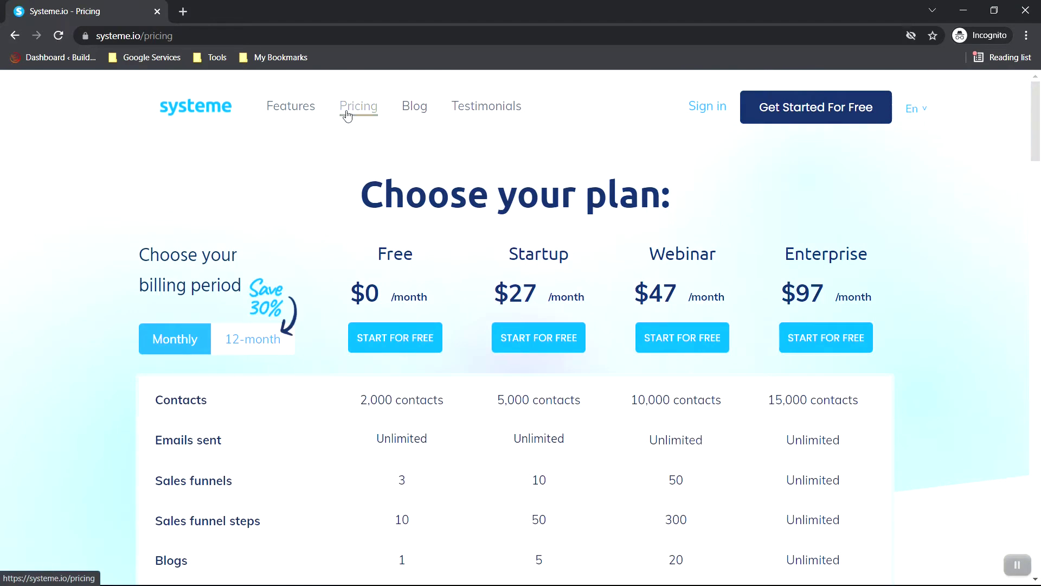
{"action": "scroll", "coordinate": [922, 334], "scroll_direction": "down", "scroll_amount": 1}
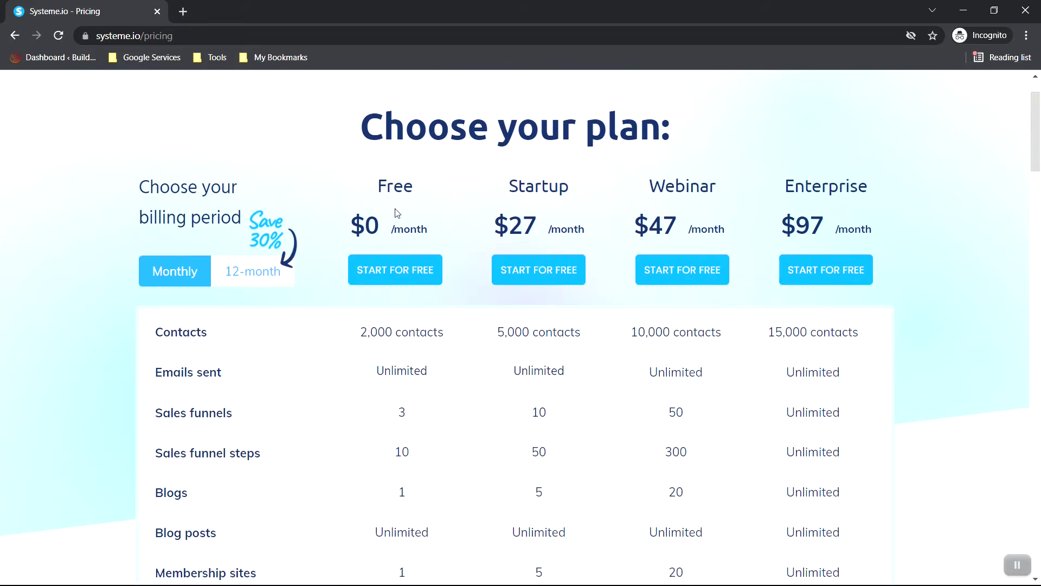
{"action": "scroll", "coordinate": [429, 371], "scroll_direction": "up", "scroll_amount": 1}
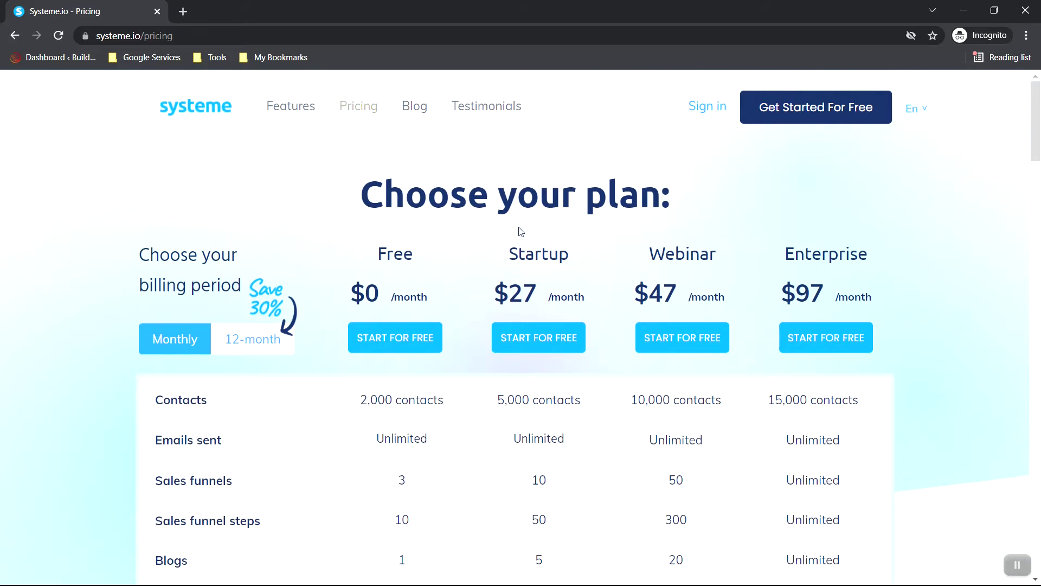
{"action": "key", "text": "alt+Tab"}
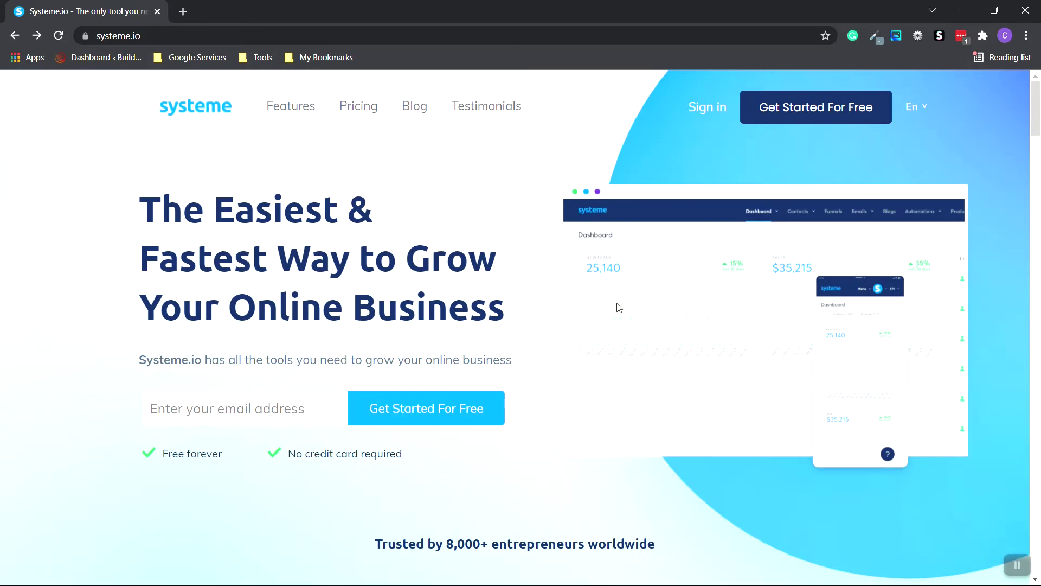
{"action": "left_click", "coordinate": [705, 118]}
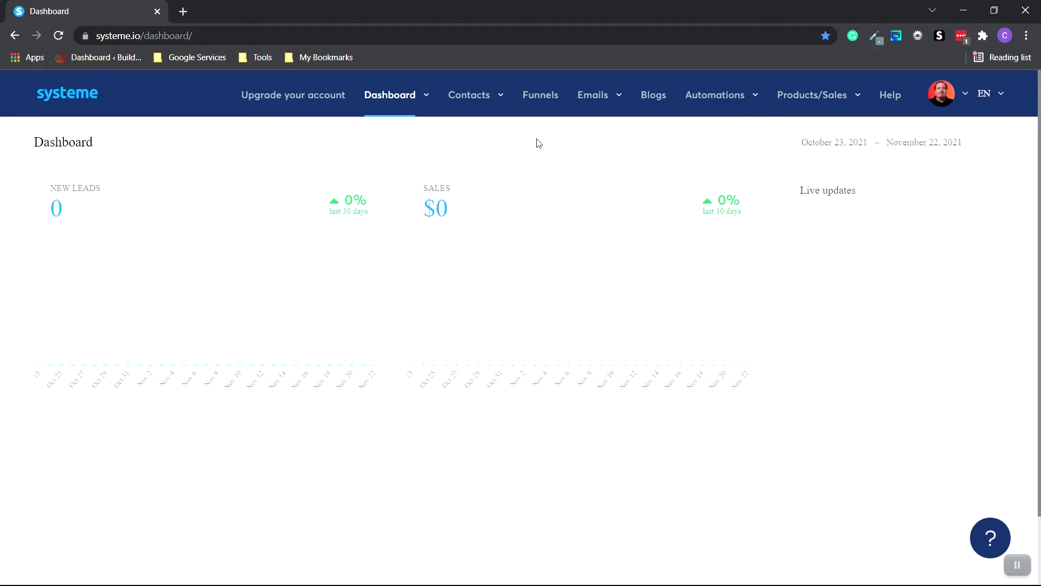
{"action": "mouse_move", "coordinate": [601, 102]}
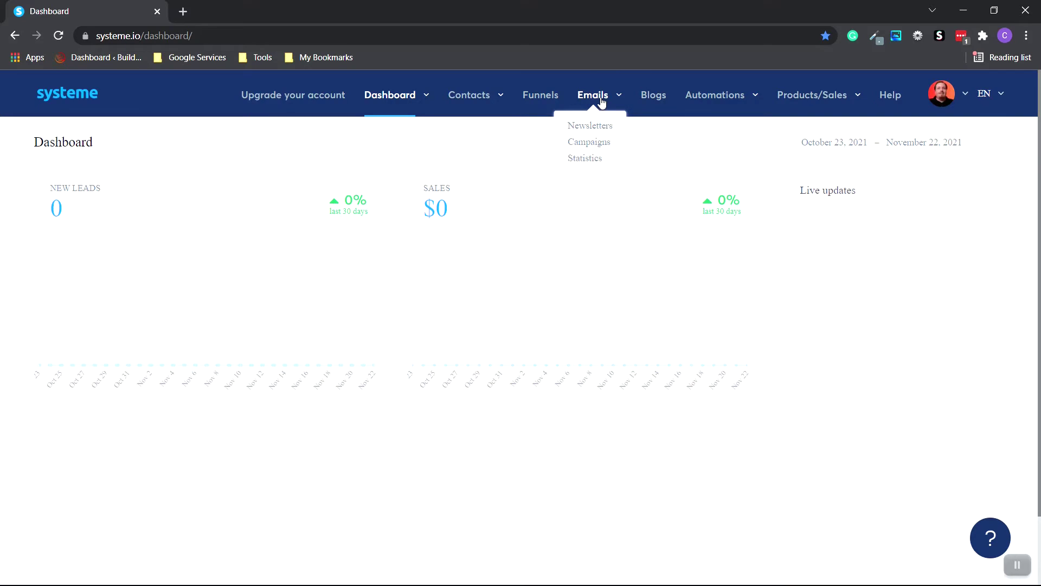
{"action": "mouse_move", "coordinate": [757, 96]}
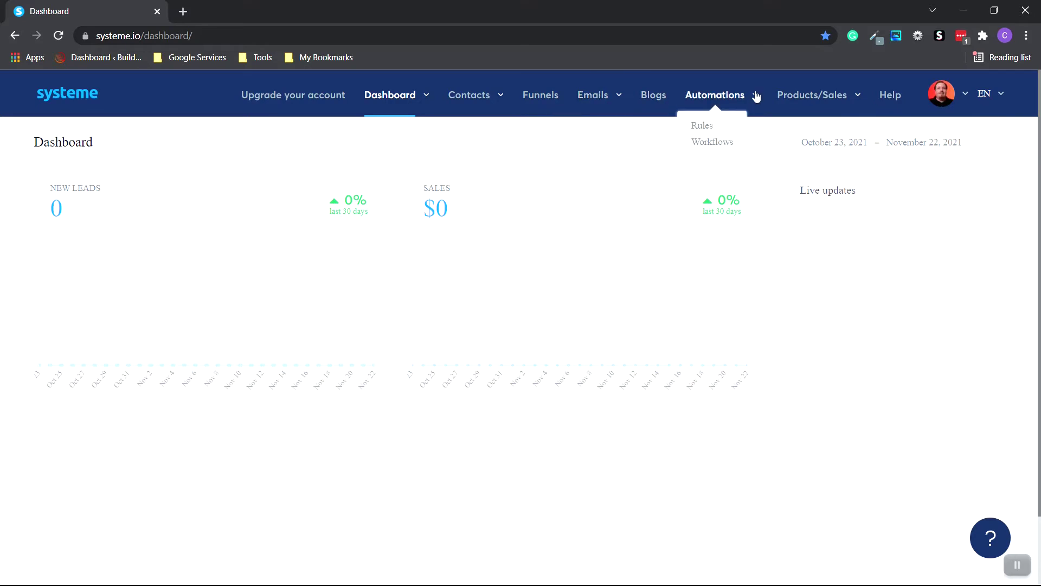
{"action": "mouse_move", "coordinate": [842, 99]}
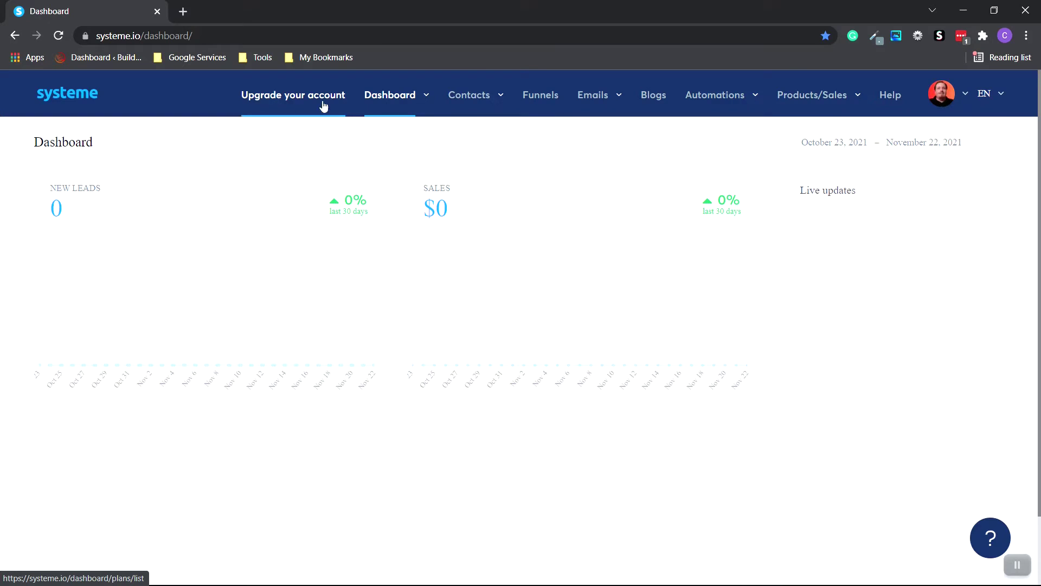
{"action": "left_click", "coordinate": [544, 99]}
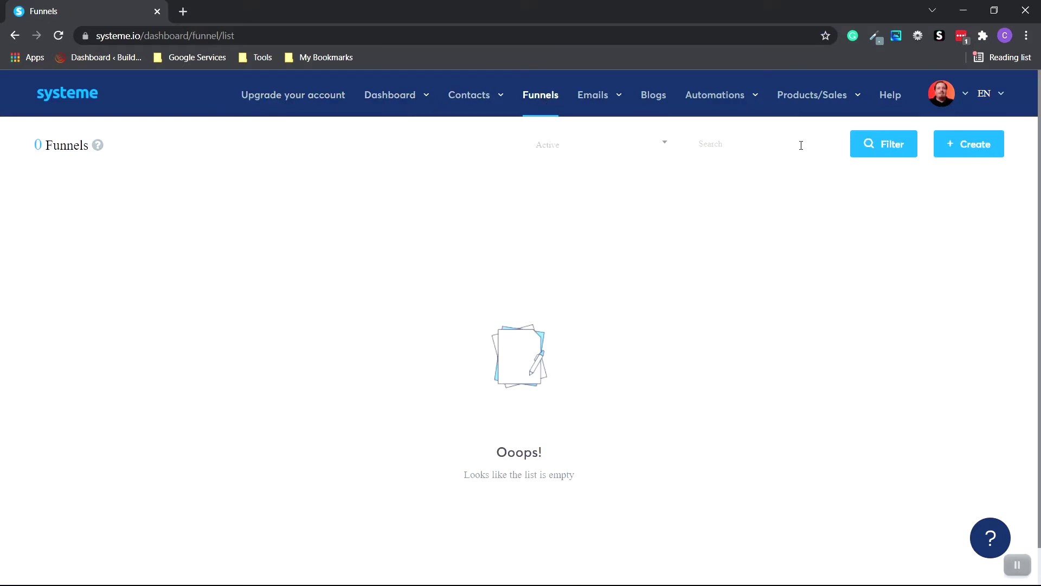
Create a Custom funnel named 'eBook Download Page' built from scratch
{"action": "left_click", "coordinate": [987, 149]}
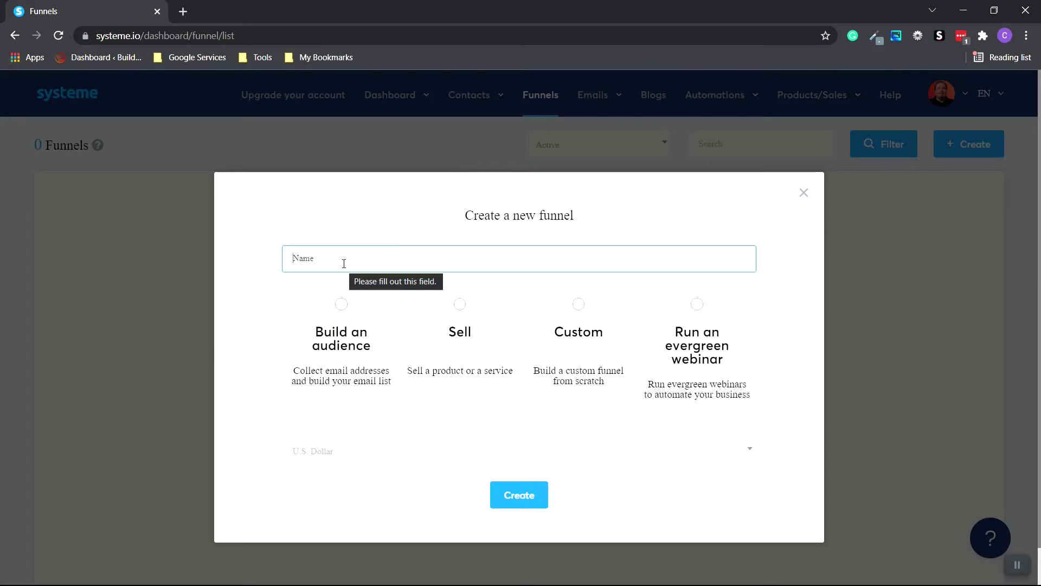
{"action": "type", "text": "eB"}
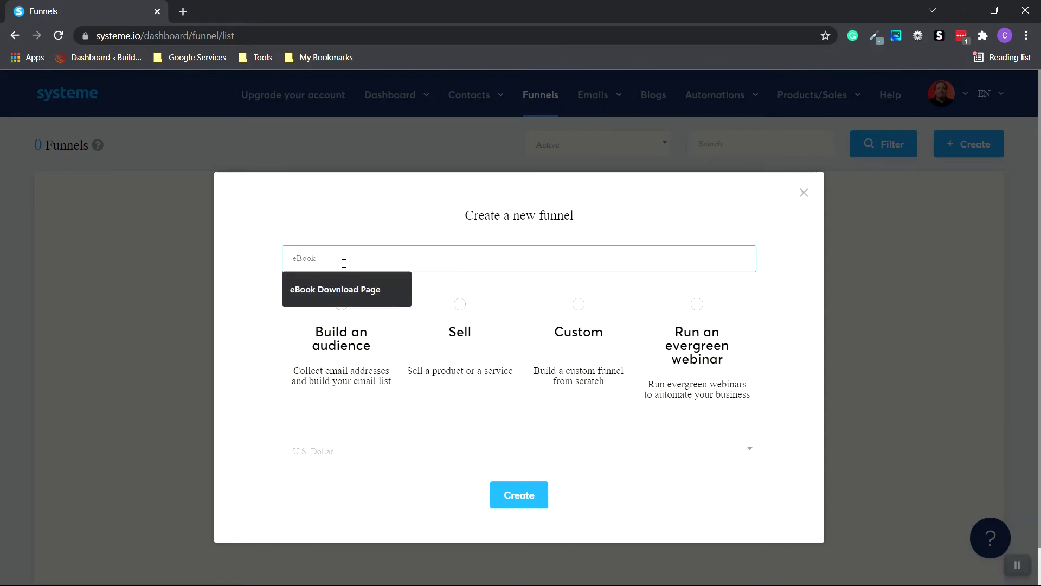
{"action": "type", "text": "ook"}
{"action": "left_click", "coordinate": [347, 289]}
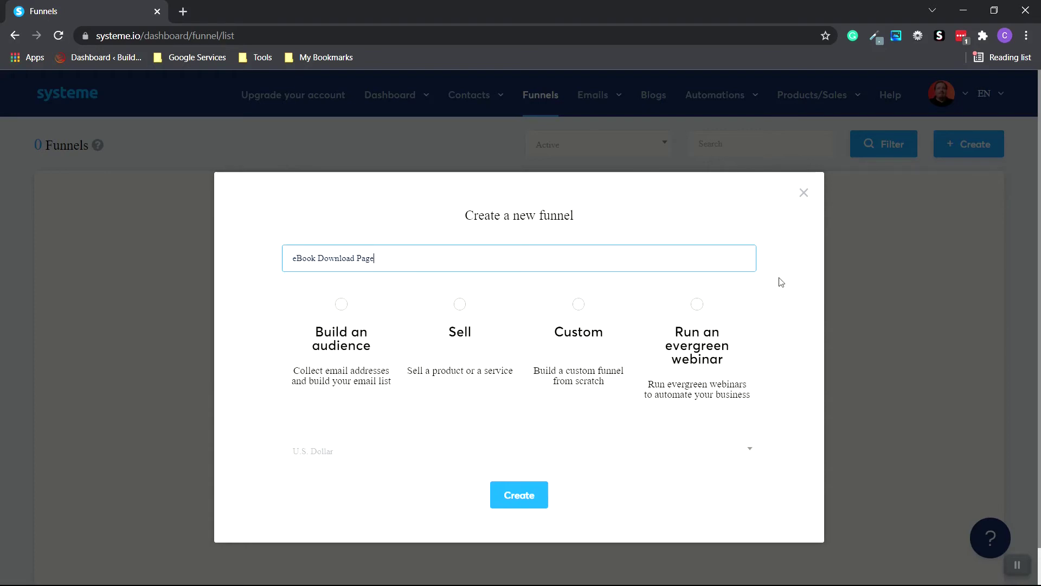
{"action": "left_click", "coordinate": [578, 304]}
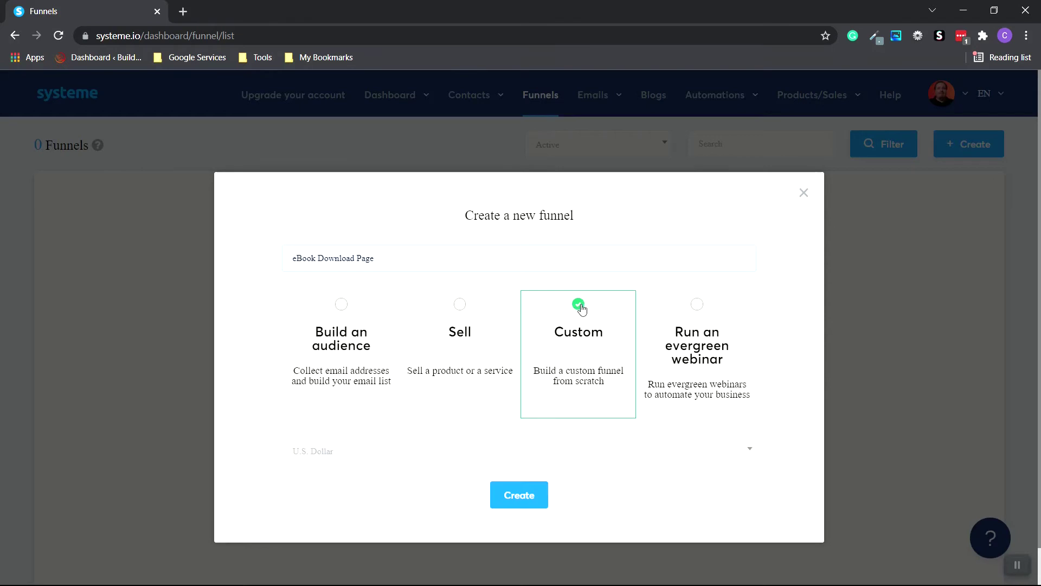
{"action": "left_click", "coordinate": [519, 495]}
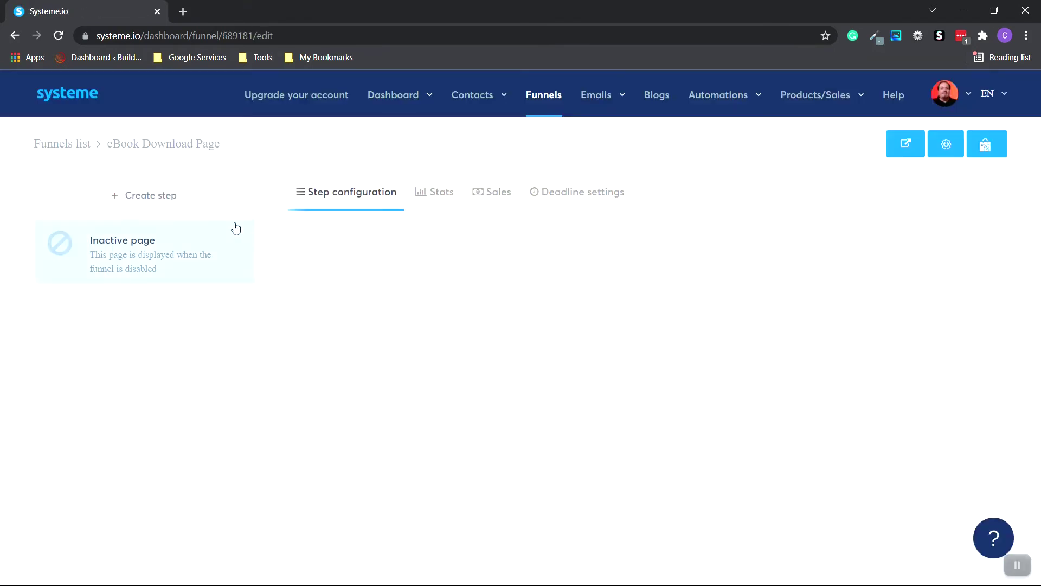
Add an Info page step named 'eBook Download Page' and choose the Privacy Policy template
{"action": "left_click", "coordinate": [155, 198]}
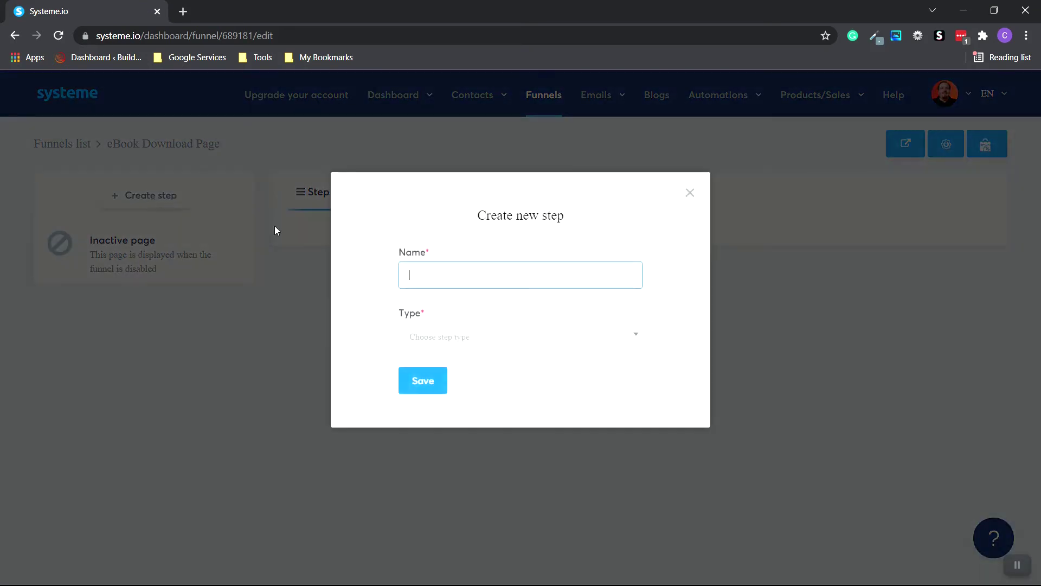
{"action": "left_click", "coordinate": [438, 275]}
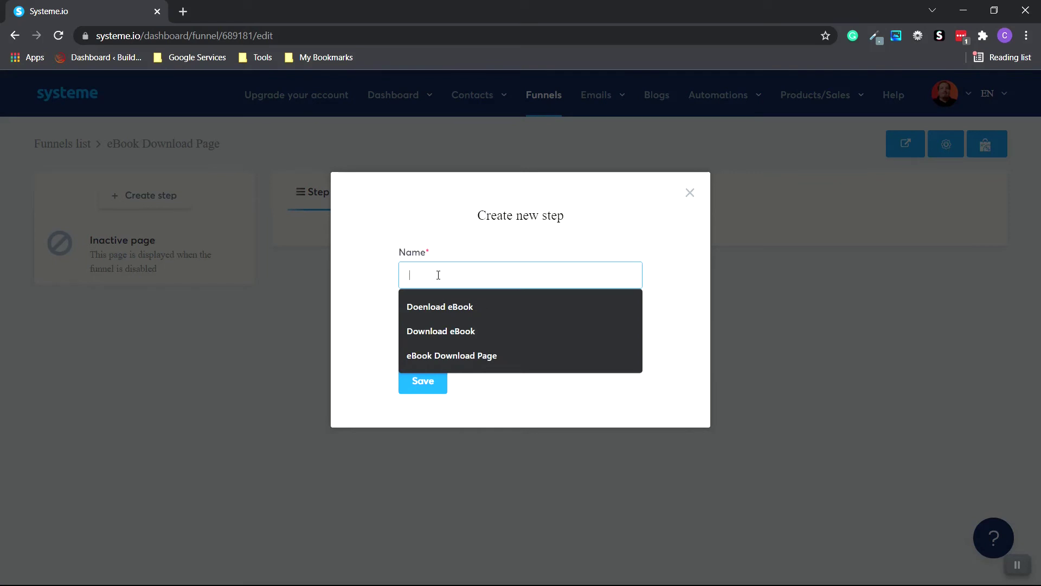
{"action": "left_click", "coordinate": [452, 355]}
{"action": "left_click", "coordinate": [623, 350]}
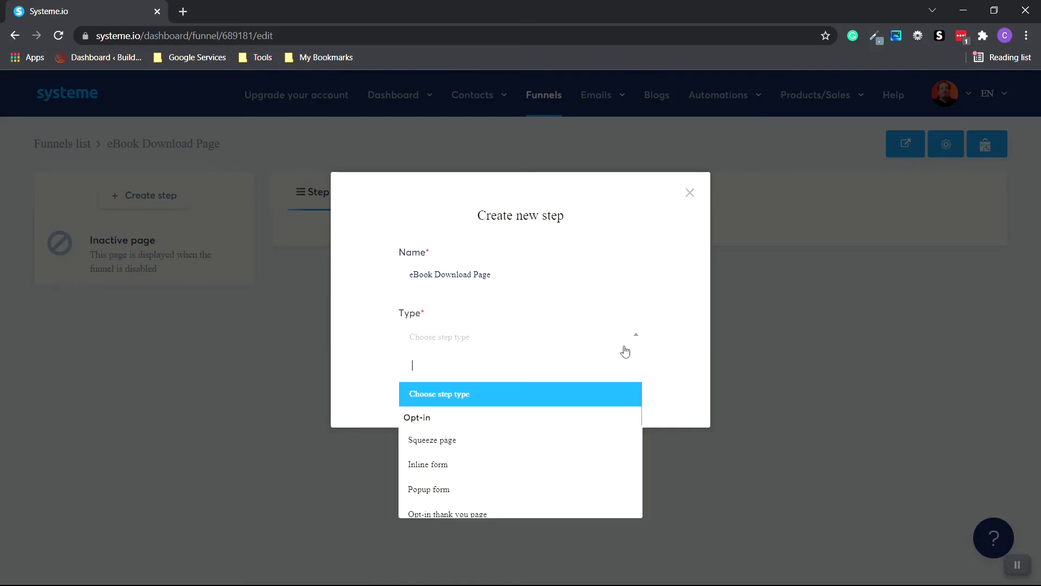
{"action": "scroll", "coordinate": [591, 421], "scroll_direction": "down", "scroll_amount": 5}
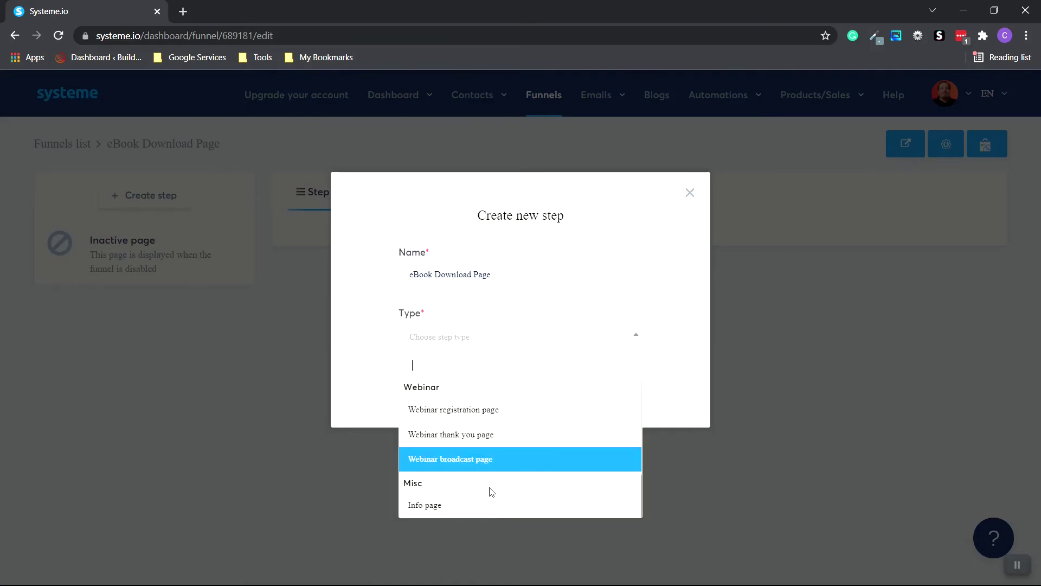
{"action": "left_click", "coordinate": [429, 508]}
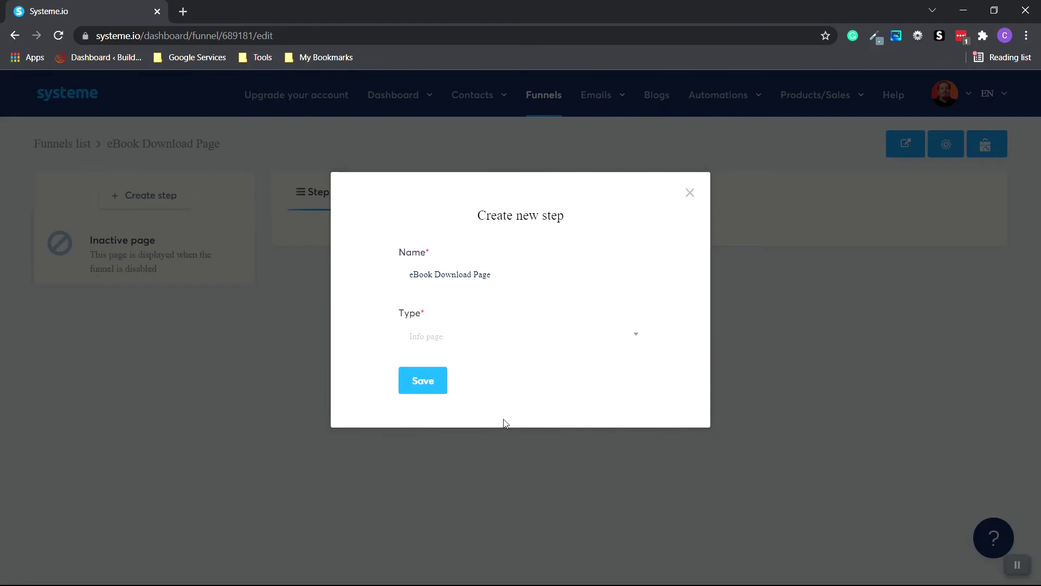
{"action": "left_click", "coordinate": [422, 383]}
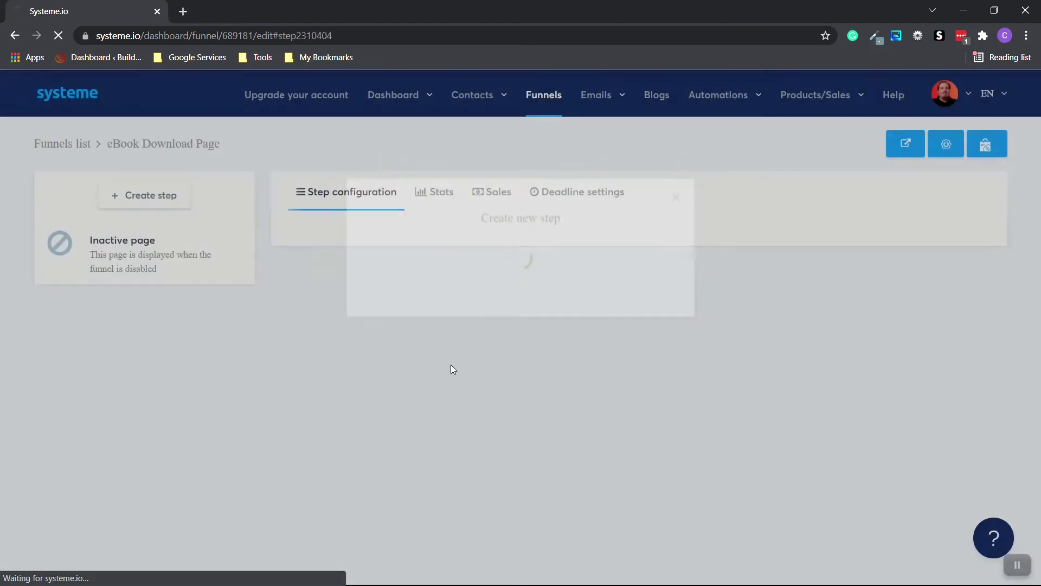
{"action": "mouse_move", "coordinate": [363, 341]}
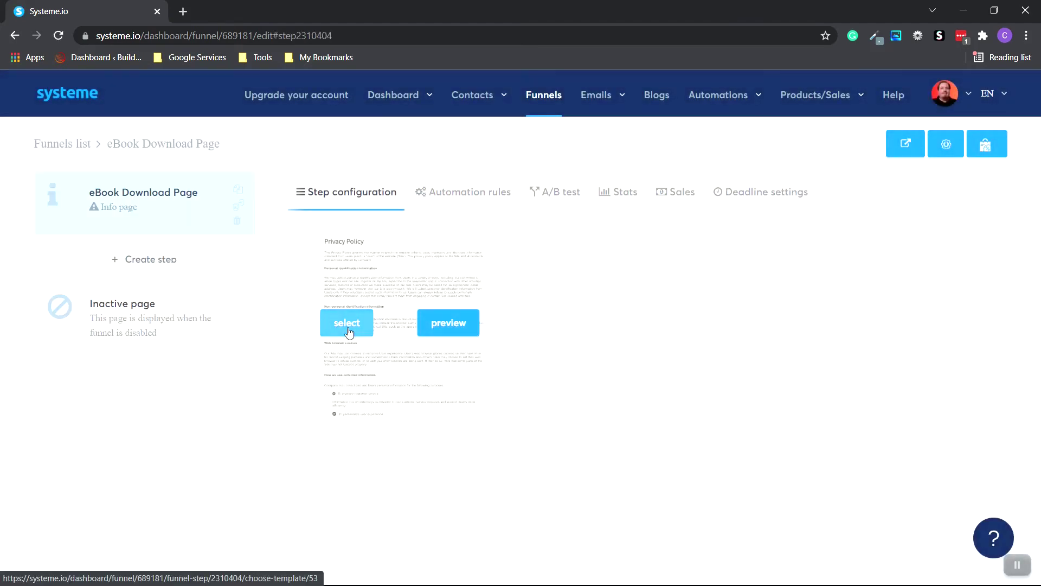
{"action": "left_click", "coordinate": [349, 332]}
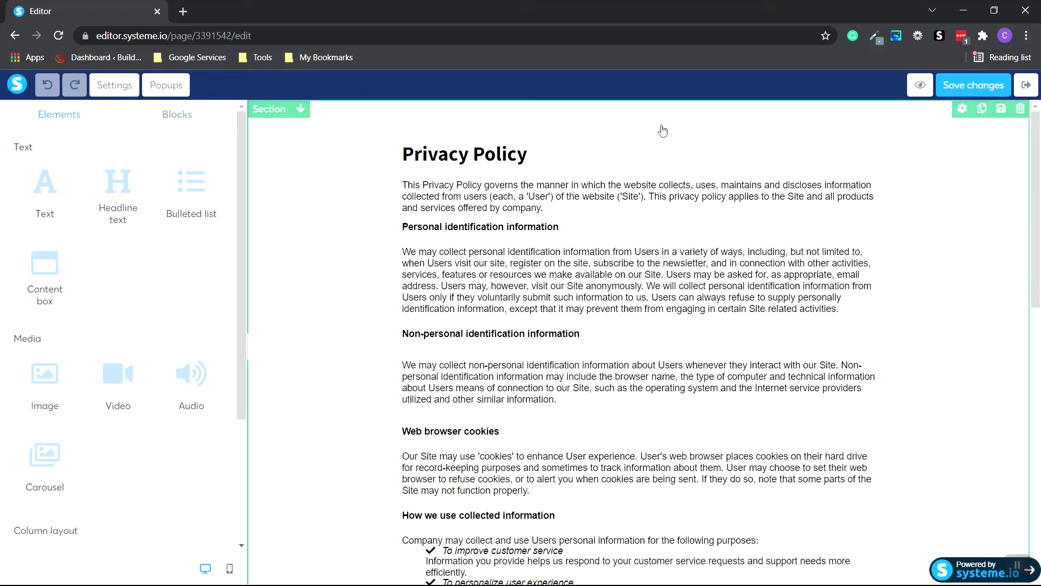
Delete the Privacy Policy section, then start deleting the dark footer section
{"action": "left_click", "coordinate": [1022, 112]}
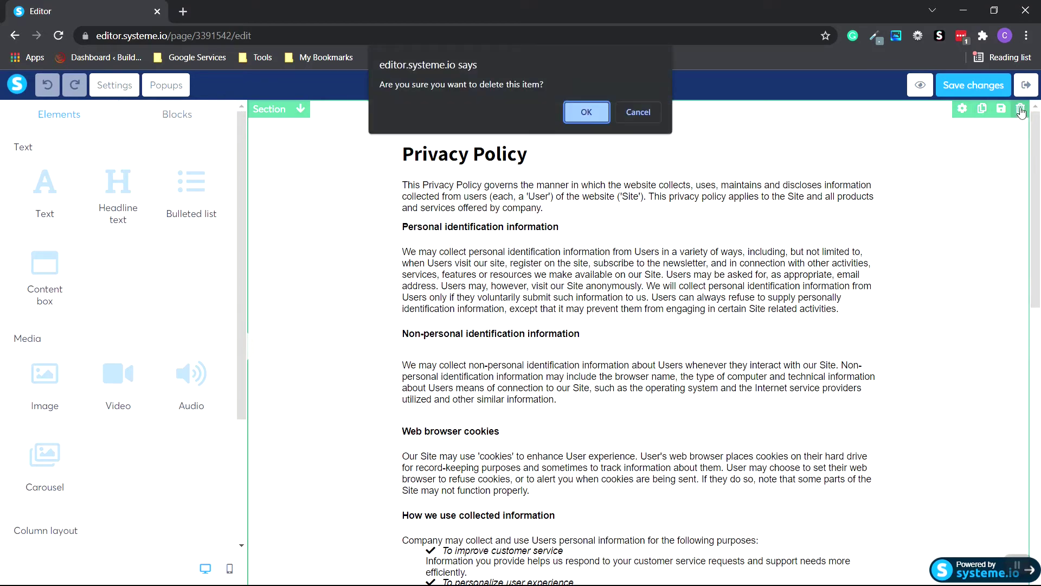
{"action": "left_click", "coordinate": [586, 113]}
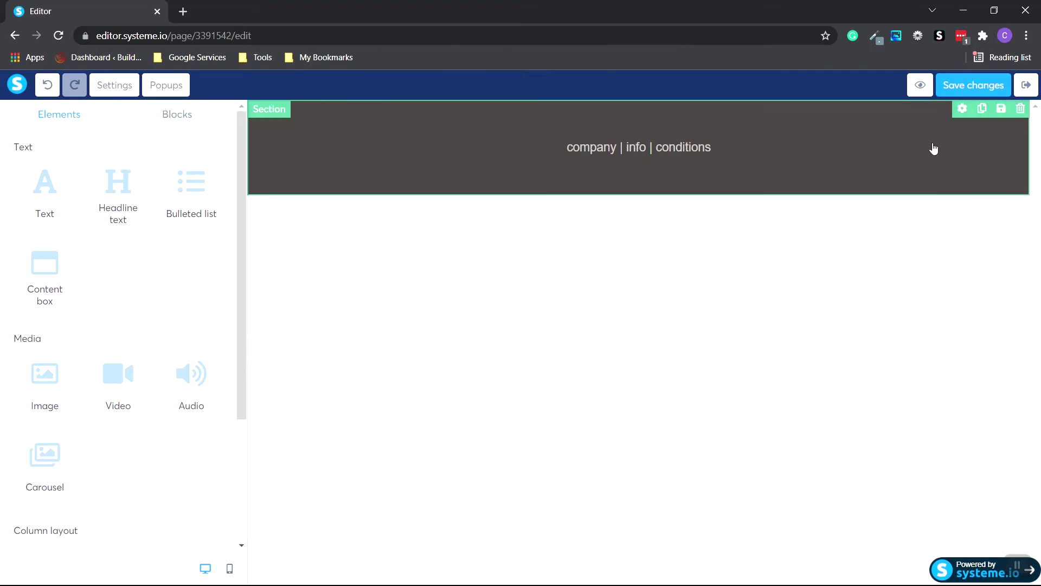
{"action": "left_click", "coordinate": [1022, 111]}
Confirm the footer removal, add a headline and change its text to 'Download Your eBook Down Below'
{"action": "left_click", "coordinate": [586, 112]}
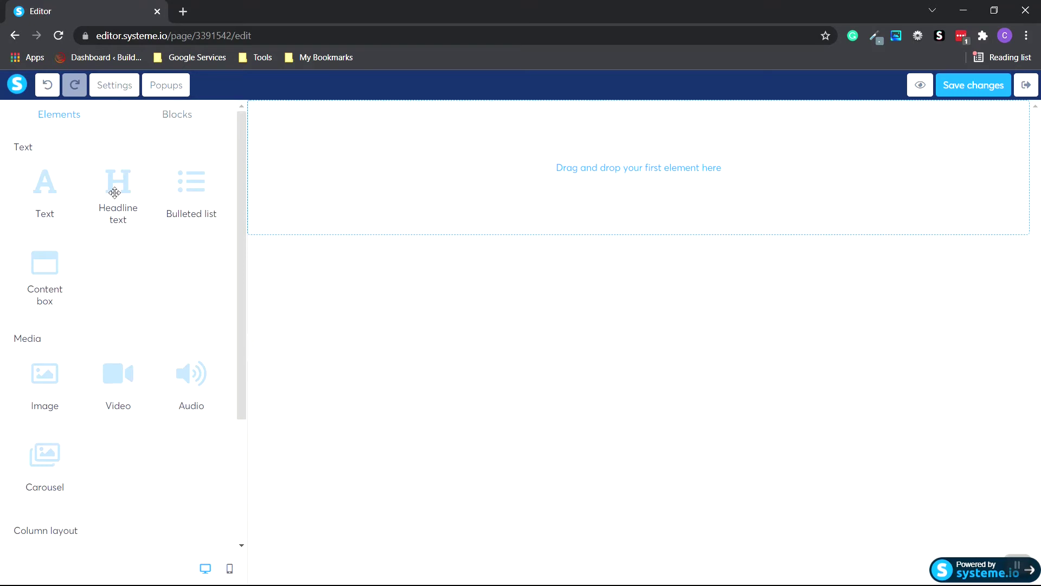
{"action": "left_click_drag", "start_coordinate": [115, 193], "coordinate": [634, 176]}
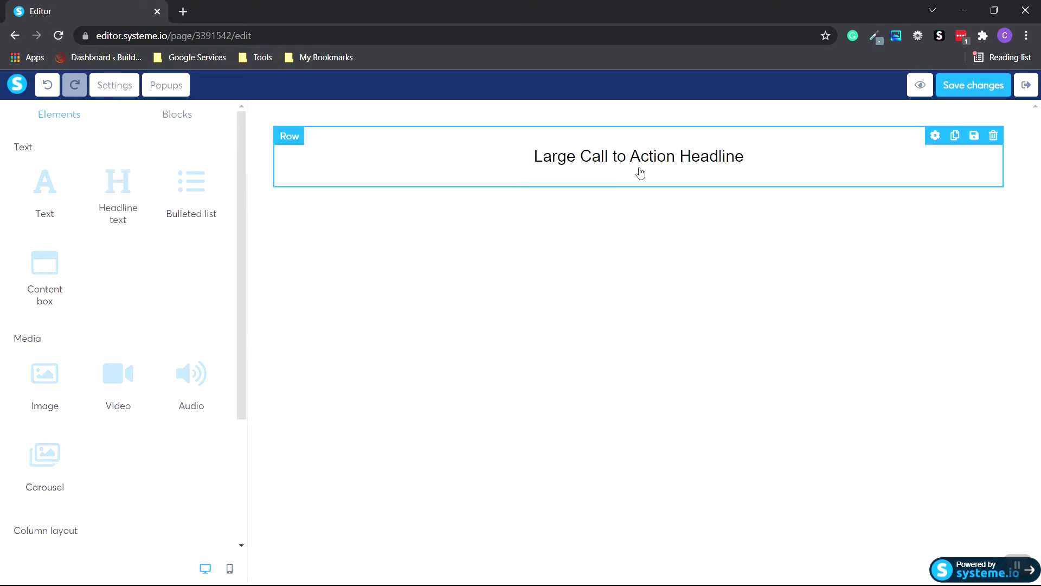
{"action": "double_click", "coordinate": [659, 162]}
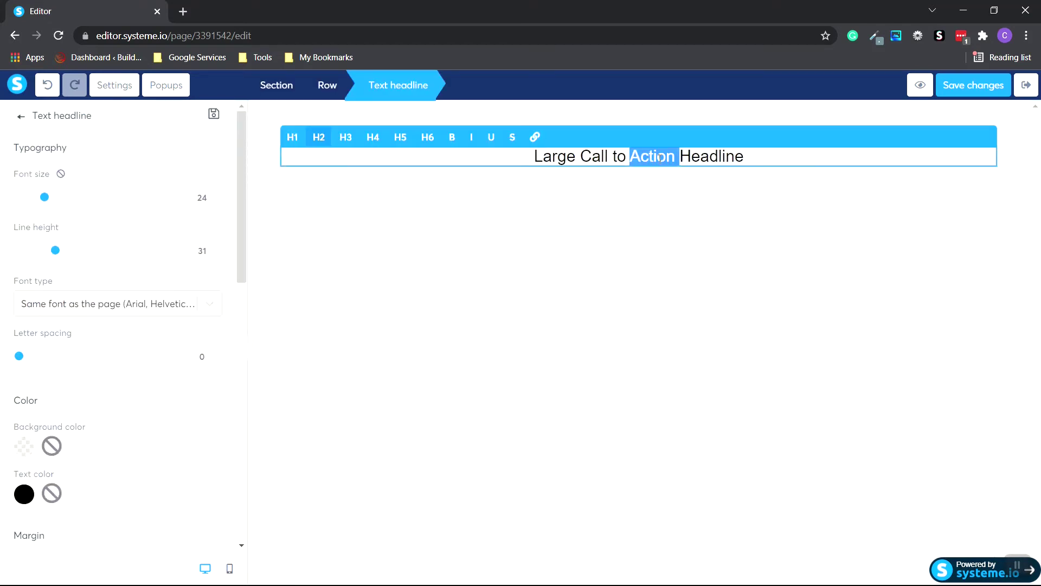
{"action": "left_click_drag", "start_coordinate": [748, 157], "coordinate": [532, 158]}
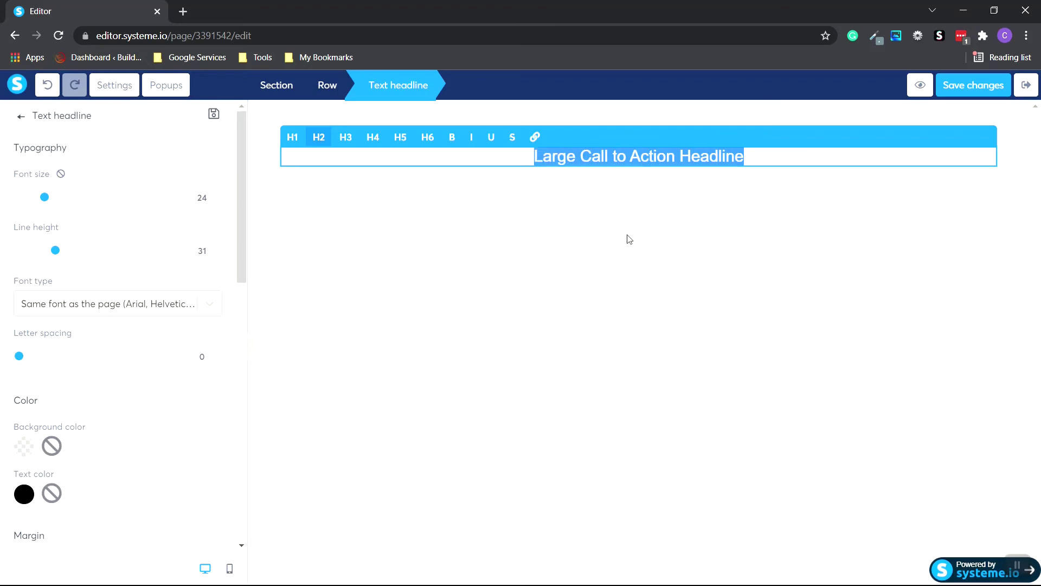
{"action": "type", "text": "Download Your "}
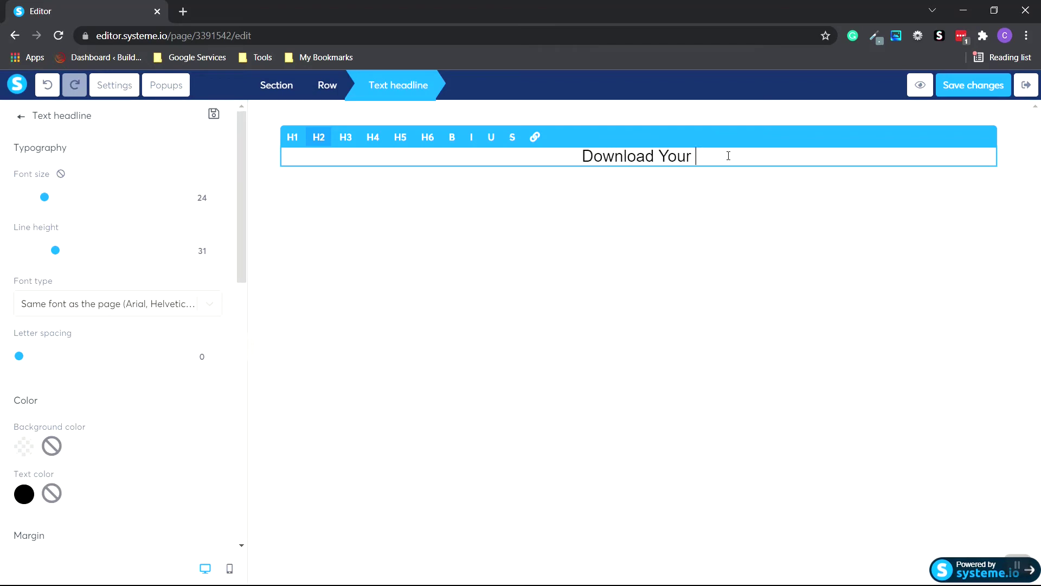
{"action": "type", "text": "eBook Down"}
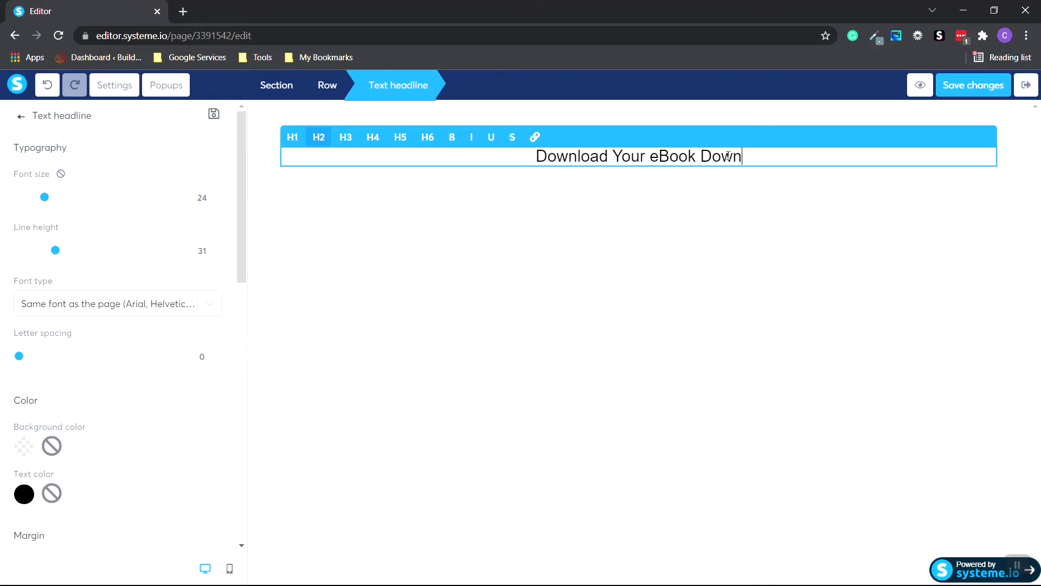
{"action": "type", "text": " Below"}
{"action": "key", "text": "ctrl+a"}
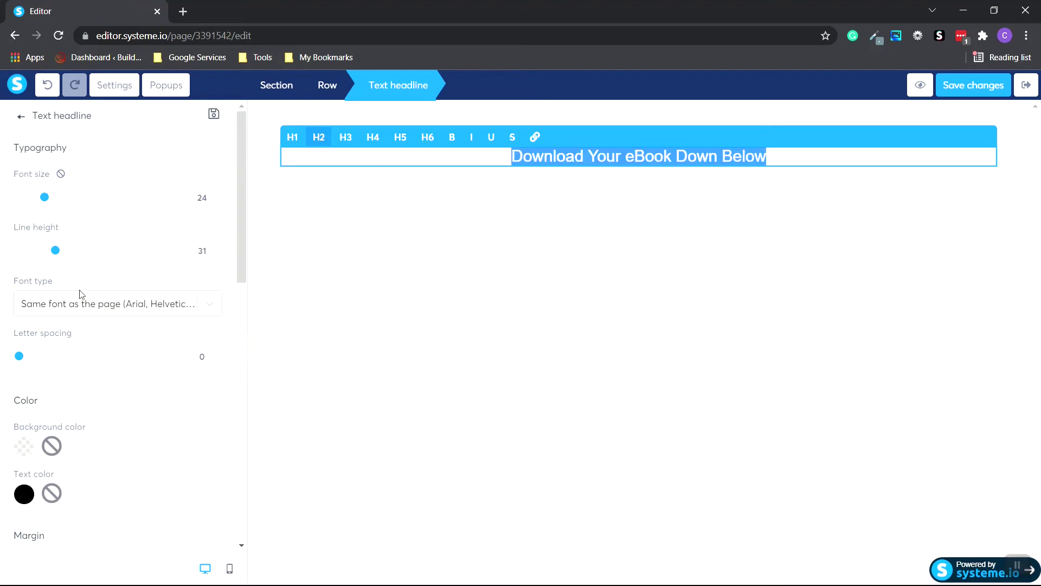
{"action": "left_click_drag", "start_coordinate": [13, 282], "coordinate": [59, 283]}
Set the headline font to the Google font Lato in Bold 700
{"action": "left_click", "coordinate": [211, 304]}
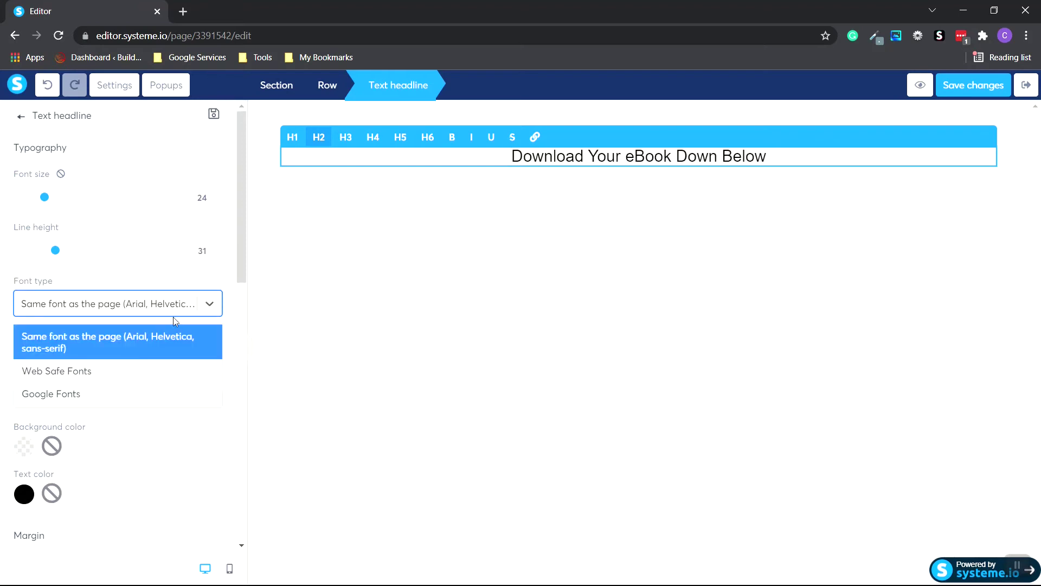
{"action": "left_click", "coordinate": [87, 396]}
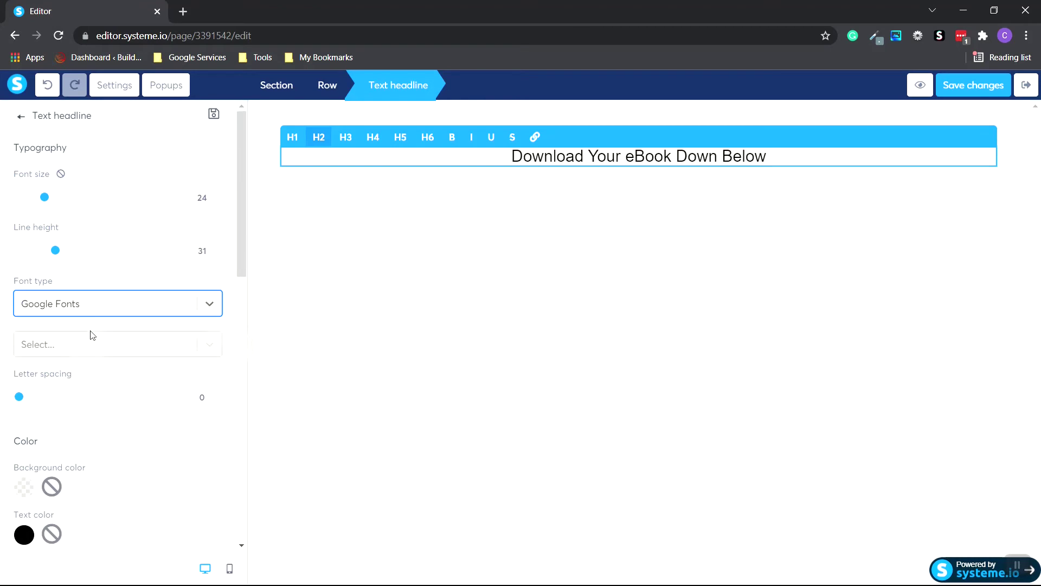
{"action": "left_click", "coordinate": [90, 346]}
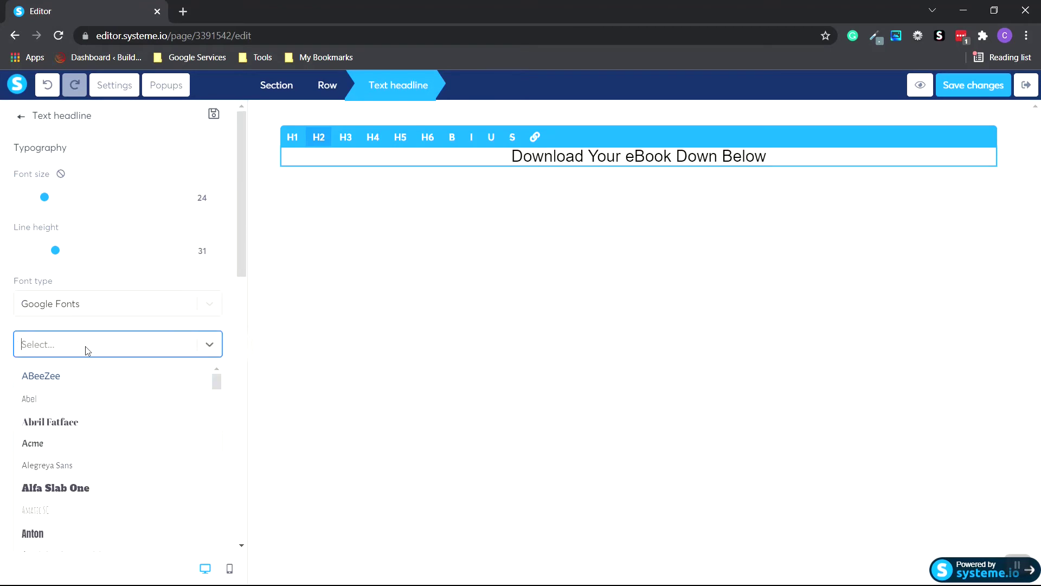
{"action": "type", "text": "lato"}
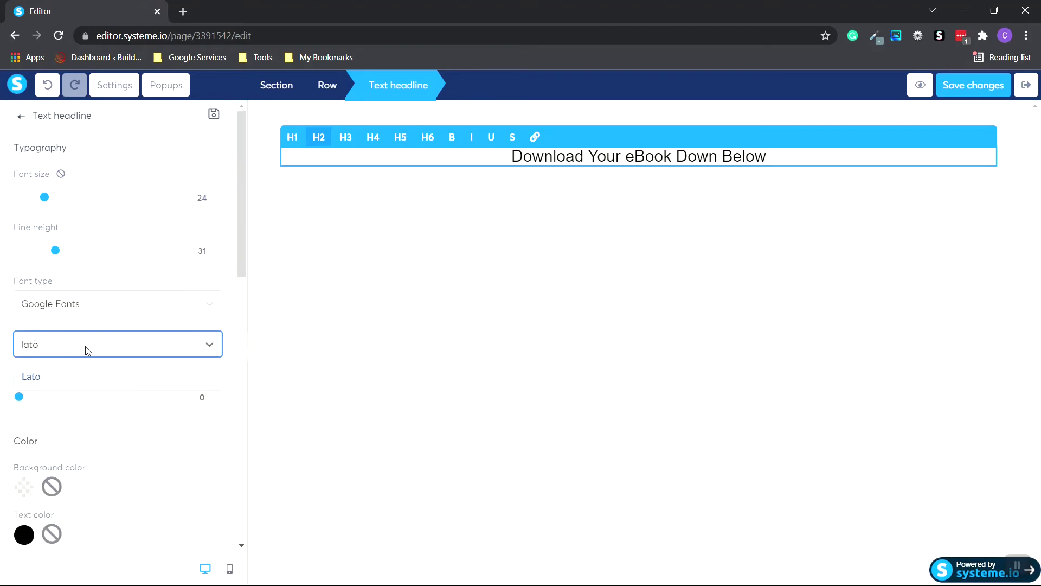
{"action": "left_click", "coordinate": [68, 377]}
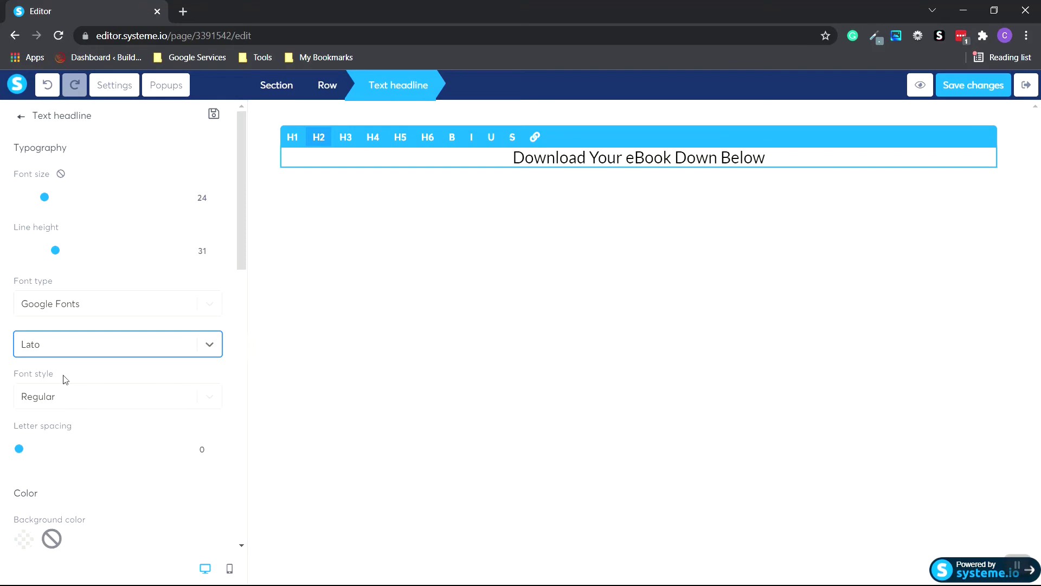
{"action": "left_click", "coordinate": [209, 398]}
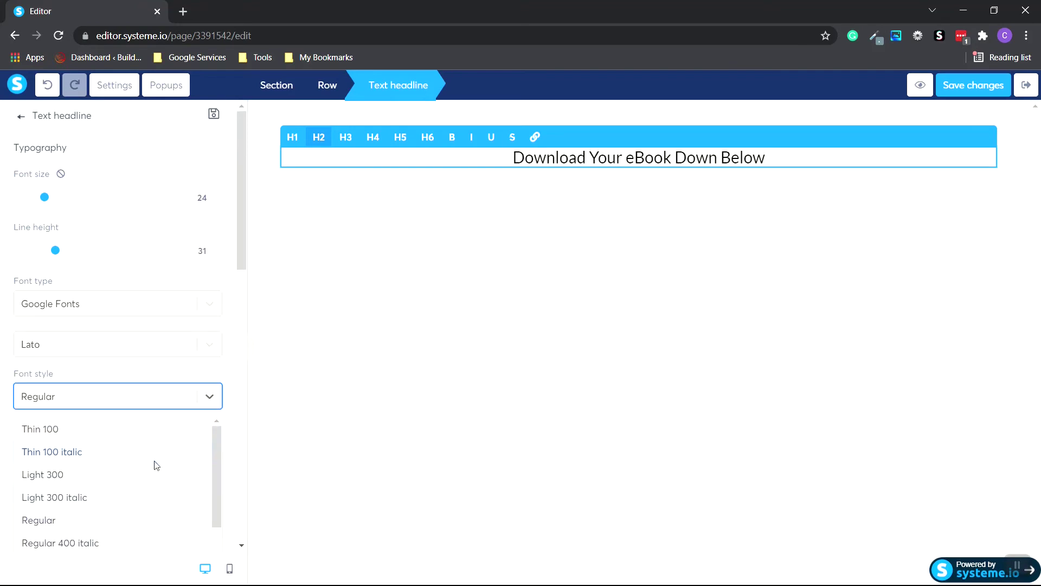
{"action": "scroll", "coordinate": [156, 465], "scroll_direction": "down", "scroll_amount": 2}
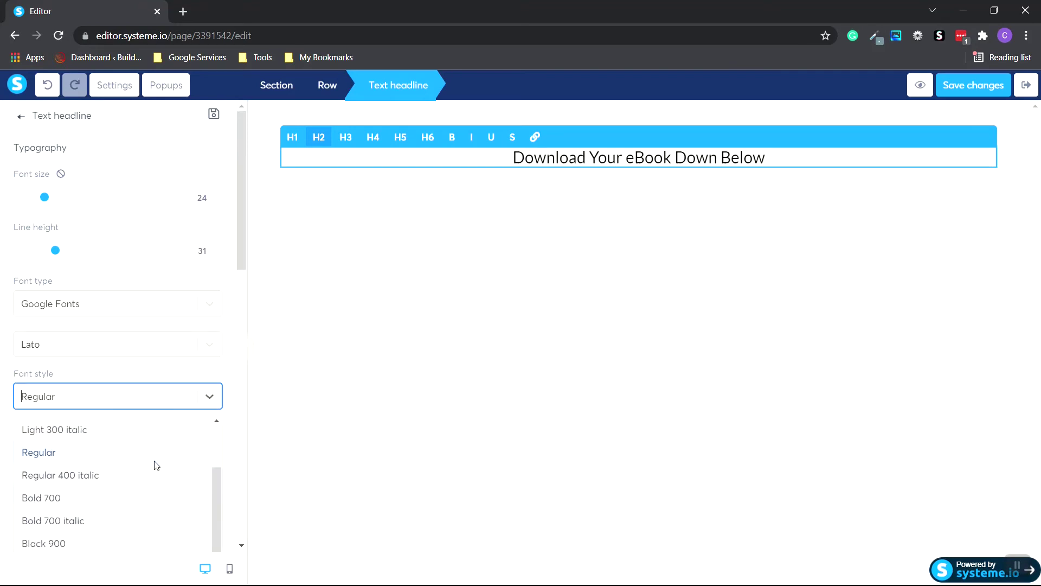
{"action": "left_click", "coordinate": [81, 501]}
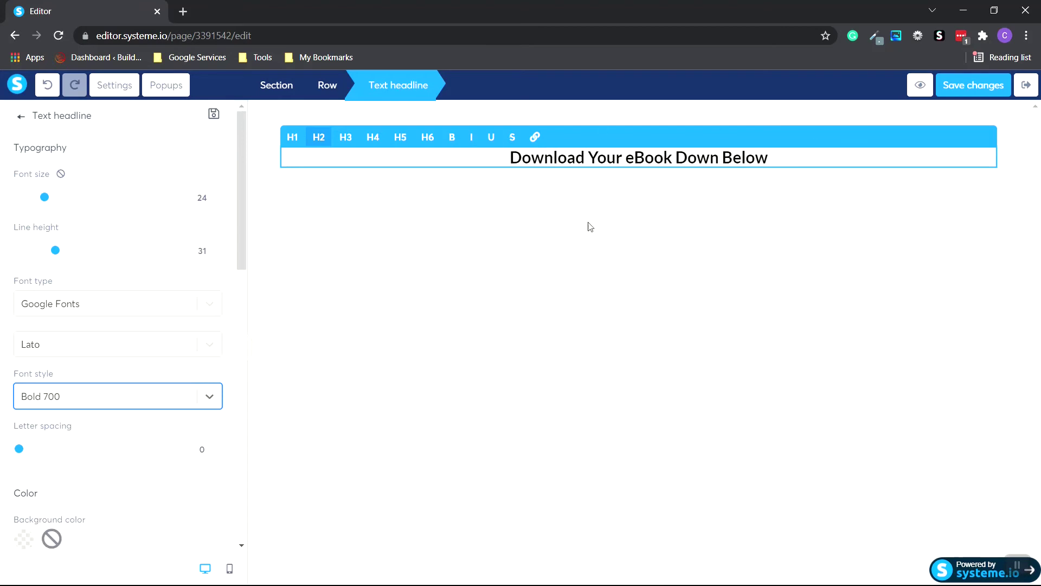
Add an image below the headline and insert the uploaded '3D Book Cover Example.jpg'
{"action": "left_click", "coordinate": [480, 279]}
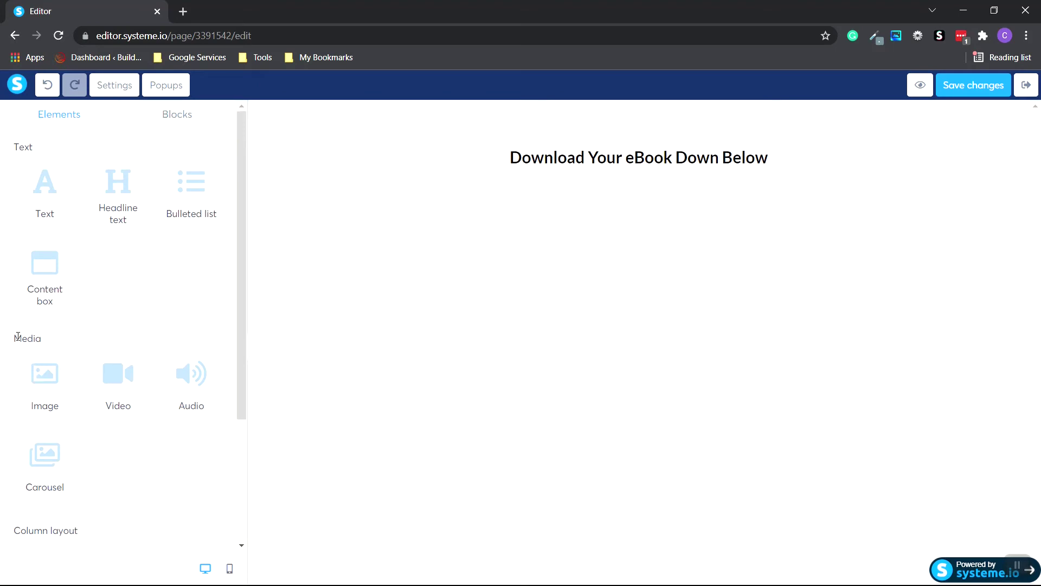
{"action": "left_click_drag", "start_coordinate": [12, 338], "coordinate": [51, 343]}
{"action": "left_click_drag", "start_coordinate": [44, 379], "coordinate": [580, 381]}
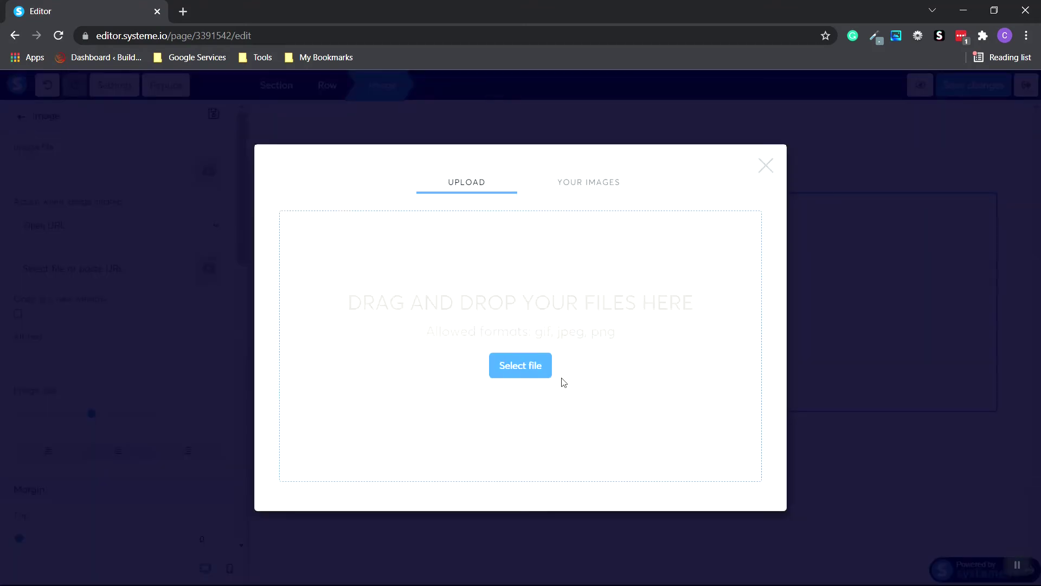
{"action": "left_click", "coordinate": [515, 371]}
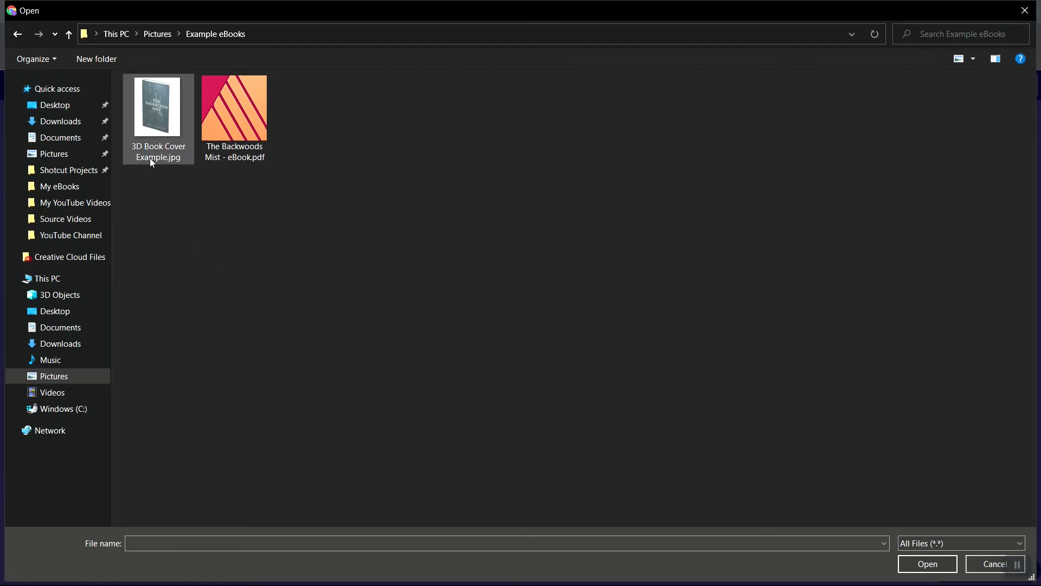
{"action": "double_click", "coordinate": [167, 131]}
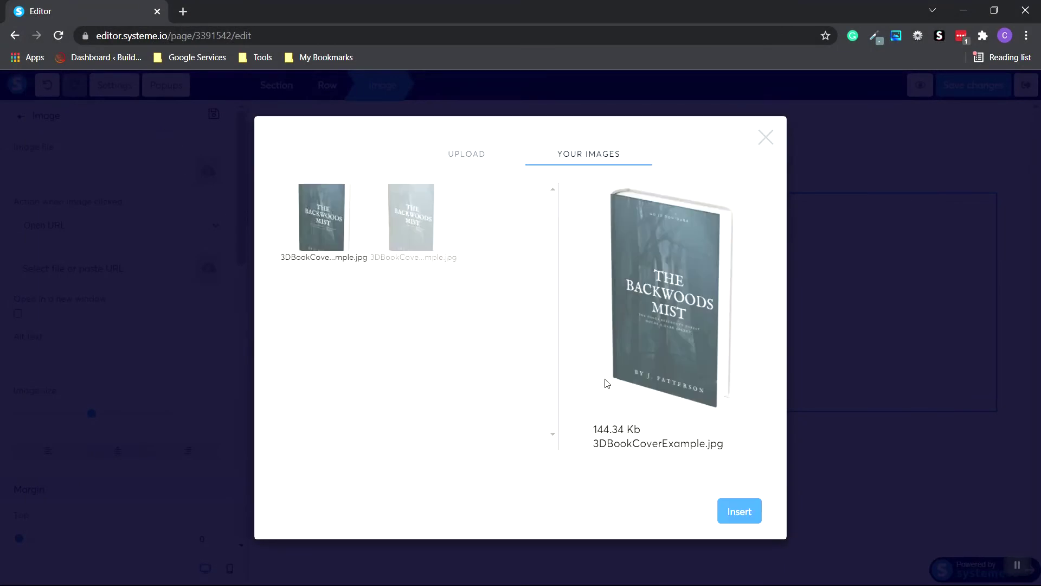
{"action": "left_click", "coordinate": [740, 512]}
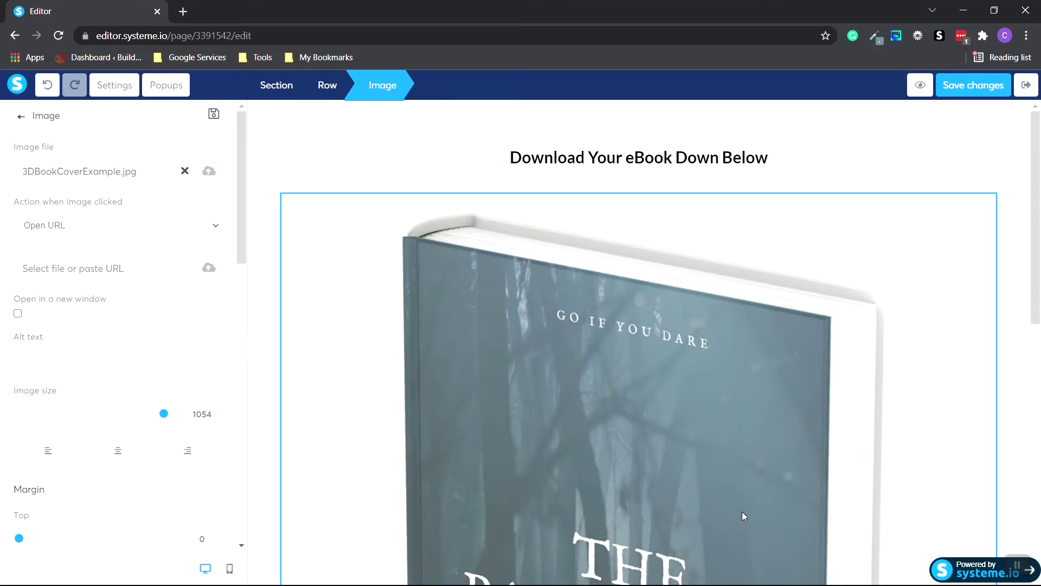
Reduce the book cover's image size from 1054 to 303 and deselect it
{"action": "left_click", "coordinate": [1025, 204]}
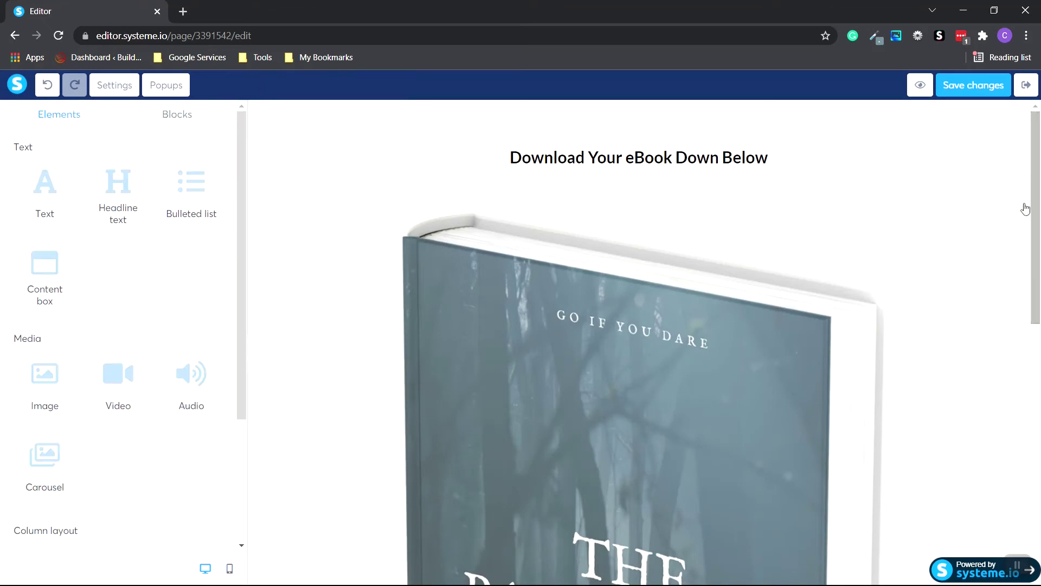
{"action": "left_click", "coordinate": [601, 342]}
{"action": "scroll", "coordinate": [601, 338], "scroll_direction": "down", "scroll_amount": 2}
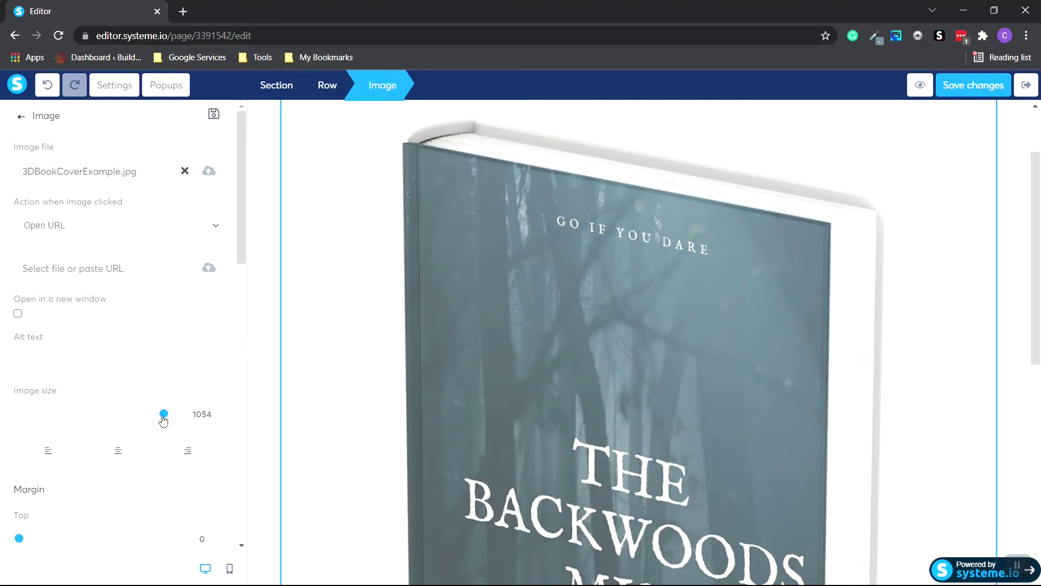
{"action": "left_click_drag", "start_coordinate": [163, 418], "coordinate": [63, 430]}
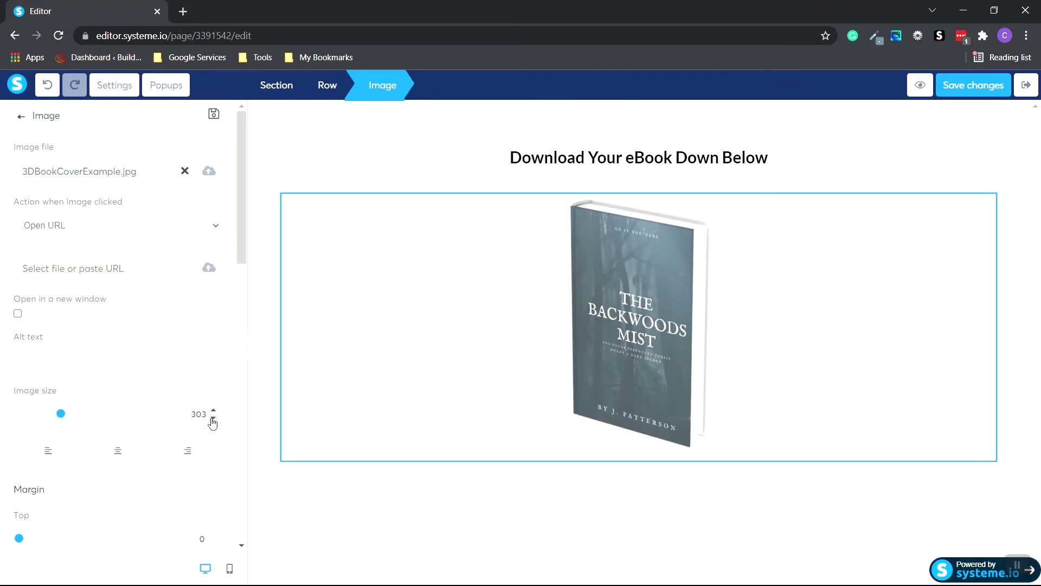
{"action": "key", "text": "Escape"}
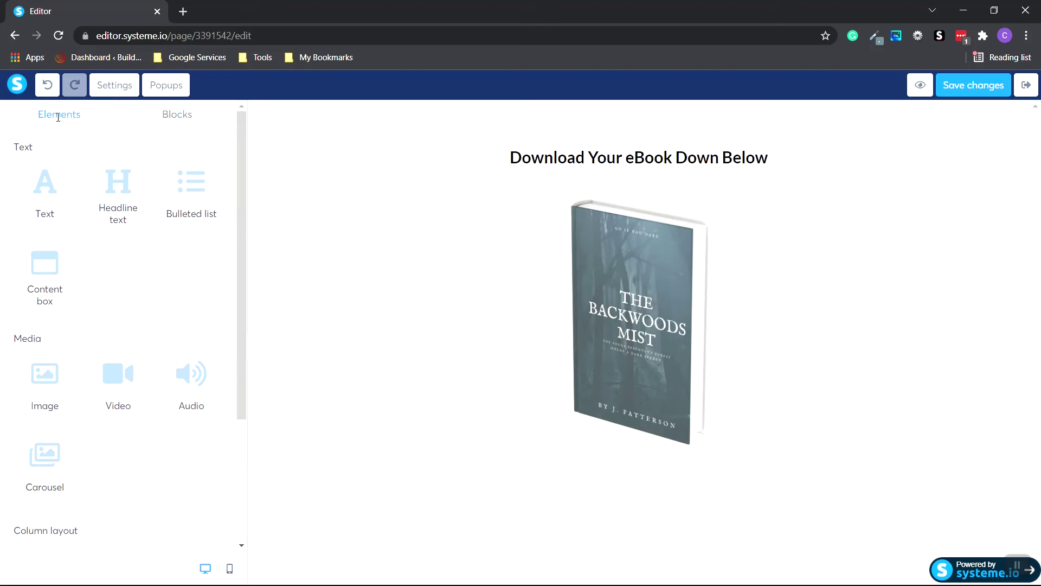
Place the 'Hero in the center' block (Your Main Service Offer) below the book cover
{"action": "left_click", "coordinate": [175, 115]}
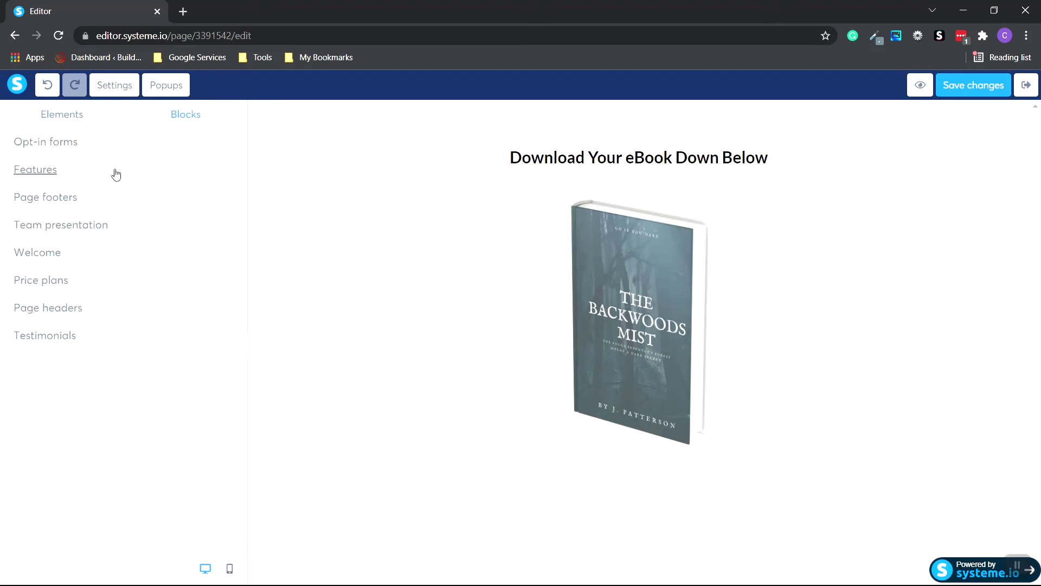
{"action": "left_click", "coordinate": [82, 211]}
{"action": "scroll", "coordinate": [187, 276], "scroll_direction": "down", "scroll_amount": 5}
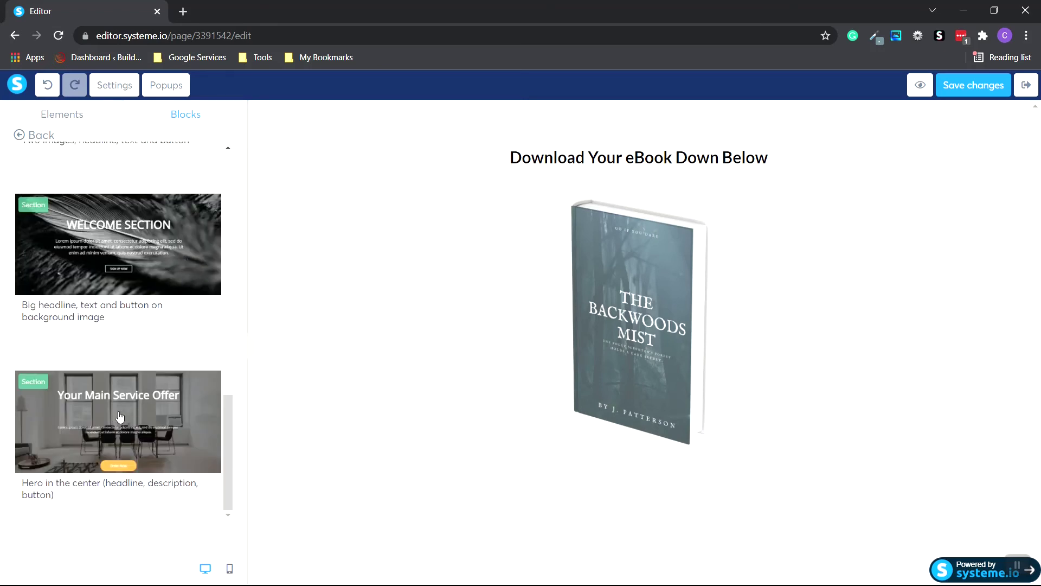
{"action": "left_click_drag", "start_coordinate": [120, 433], "coordinate": [663, 426]}
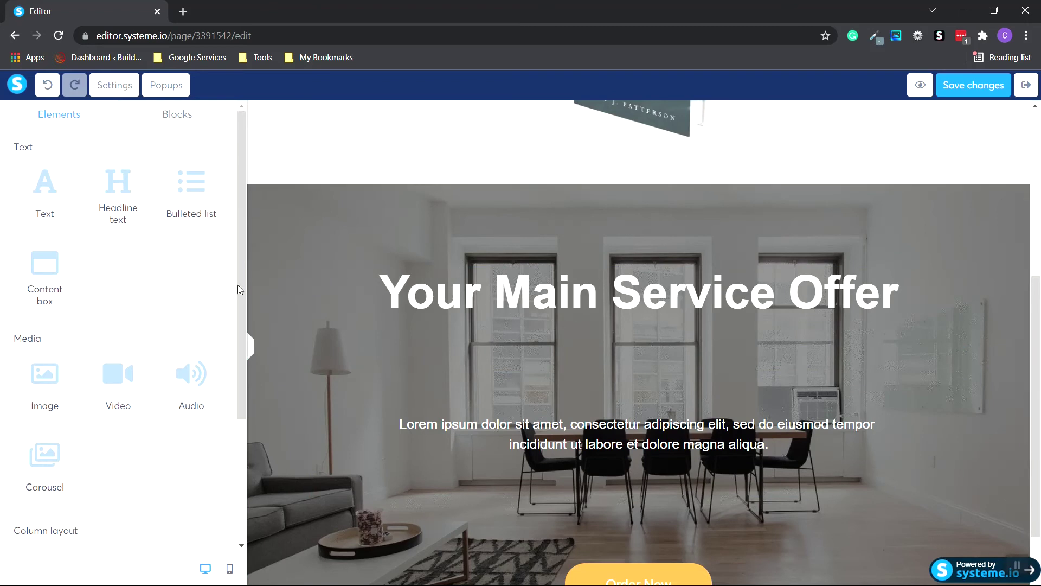
Insert an empty row from the Column layout above the hero section
{"action": "left_click_drag", "start_coordinate": [237, 285], "coordinate": [239, 405]}
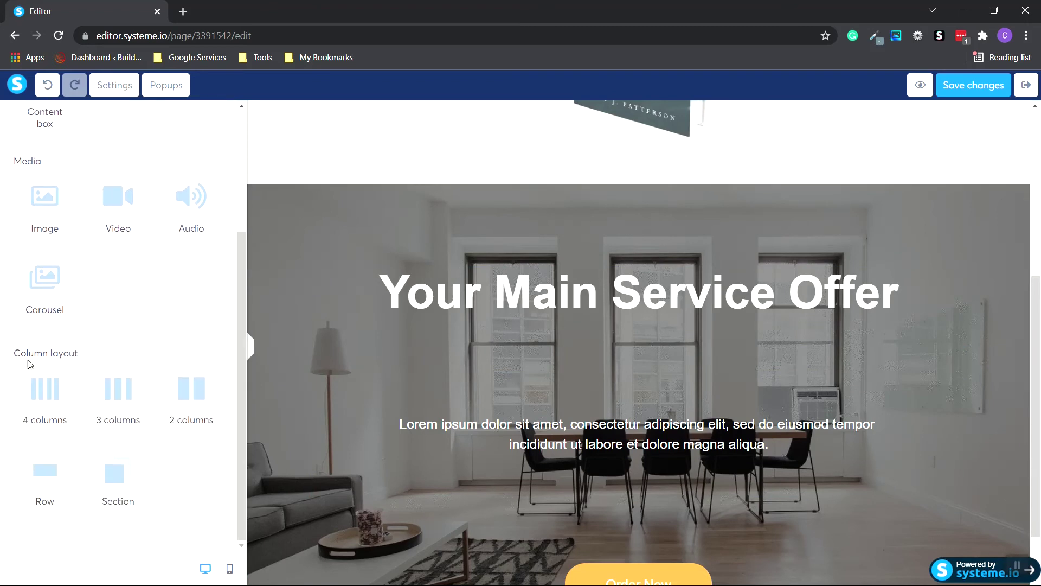
{"action": "left_click_drag", "start_coordinate": [14, 353], "coordinate": [88, 354]}
{"action": "left_click", "coordinate": [100, 353]}
{"action": "left_click_drag", "start_coordinate": [45, 474], "coordinate": [672, 161]}
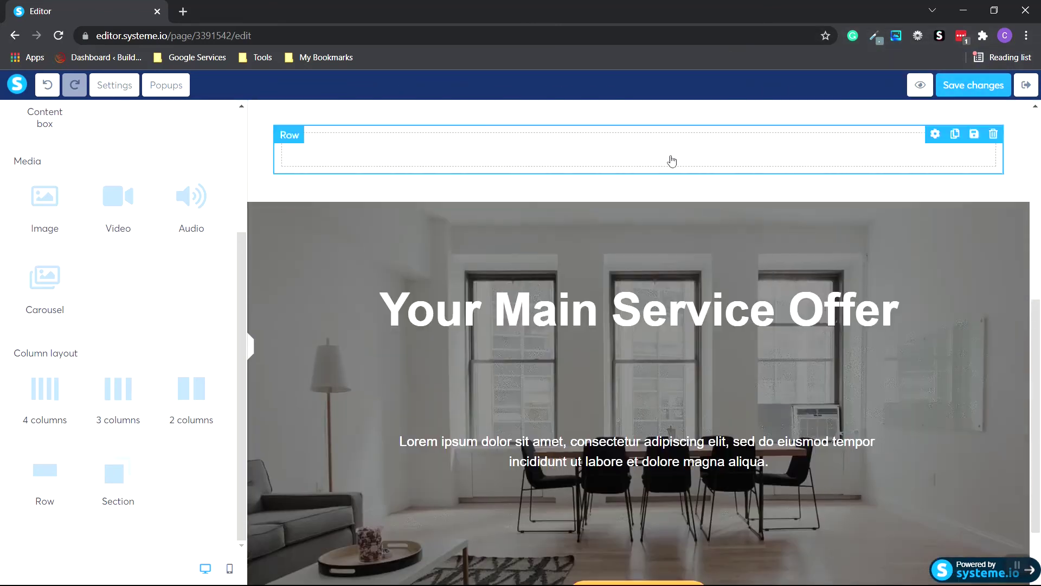
Move the empty row under the book cover and drag the Order Now button into it
{"action": "scroll", "coordinate": [716, 245], "scroll_direction": "up", "scroll_amount": 5}
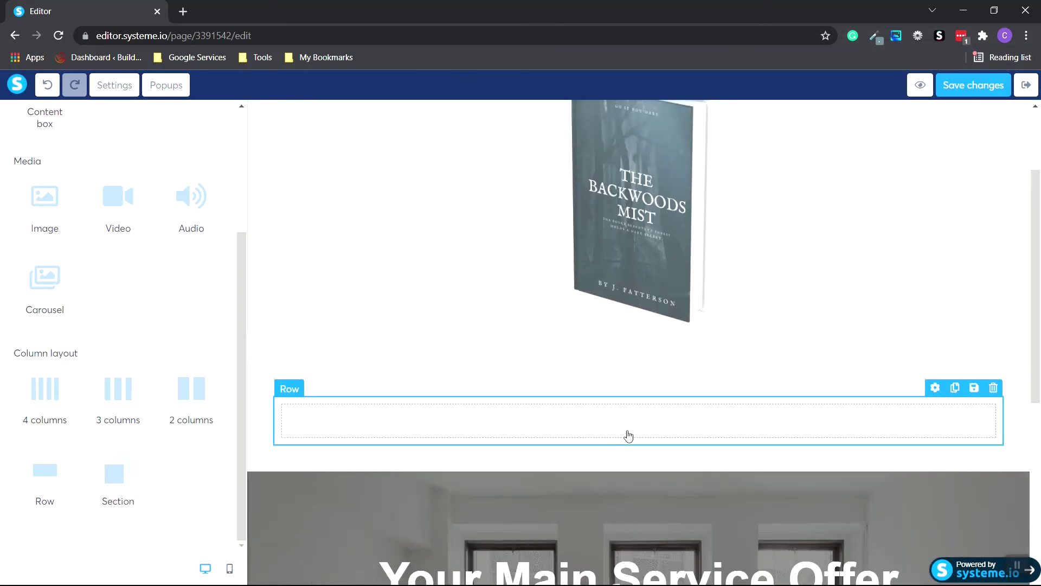
{"action": "left_click_drag", "start_coordinate": [625, 432], "coordinate": [654, 433]}
{"action": "scroll", "coordinate": [656, 418], "scroll_direction": "down", "scroll_amount": 6}
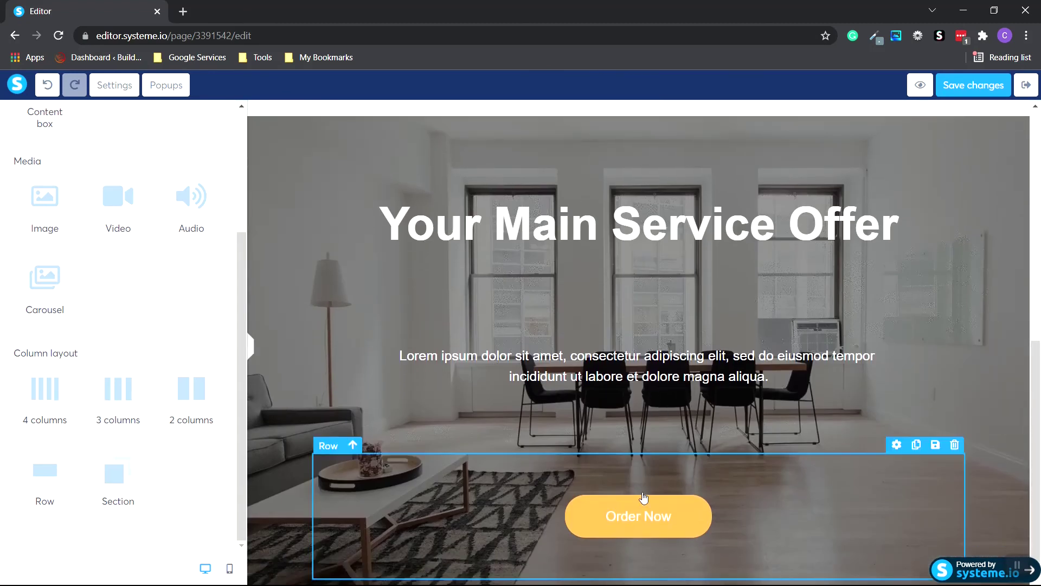
{"action": "left_click", "coordinate": [629, 525]}
{"action": "key", "text": "Escape"}
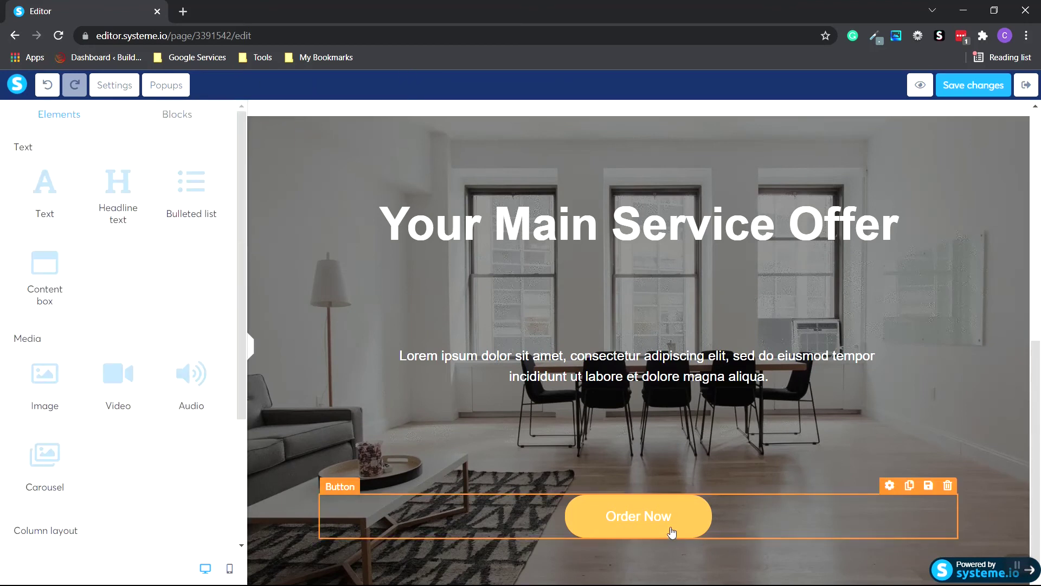
{"action": "left_click_drag", "start_coordinate": [671, 532], "coordinate": [683, 179]}
{"action": "scroll", "coordinate": [705, 228], "scroll_direction": "up", "scroll_amount": 6}
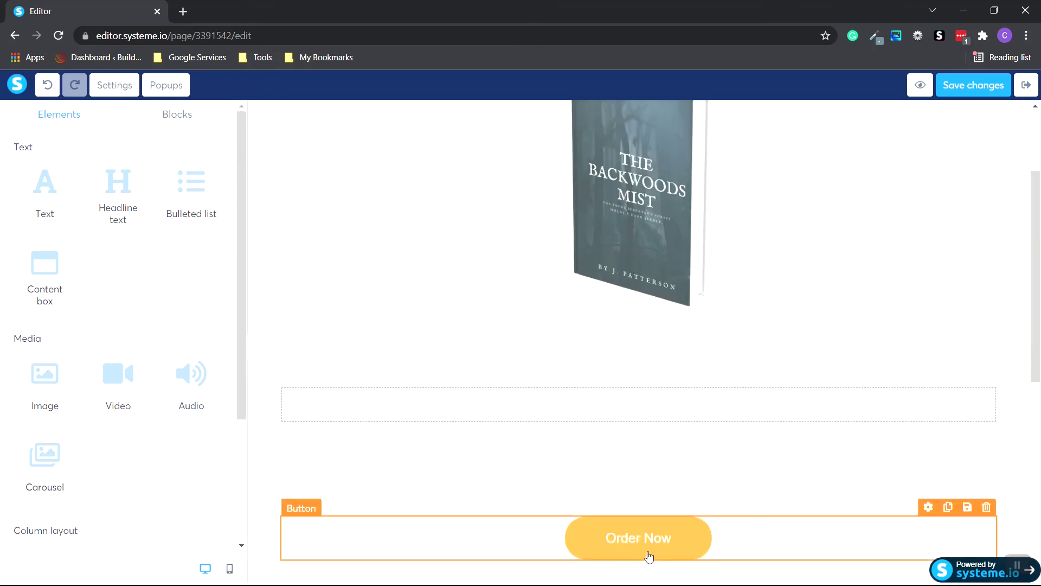
{"action": "left_click_drag", "start_coordinate": [647, 553], "coordinate": [625, 407]}
Delete the 'Your Main Service Offer' hero section and the empty section below the button
{"action": "scroll", "coordinate": [928, 443], "scroll_direction": "down", "scroll_amount": 2}
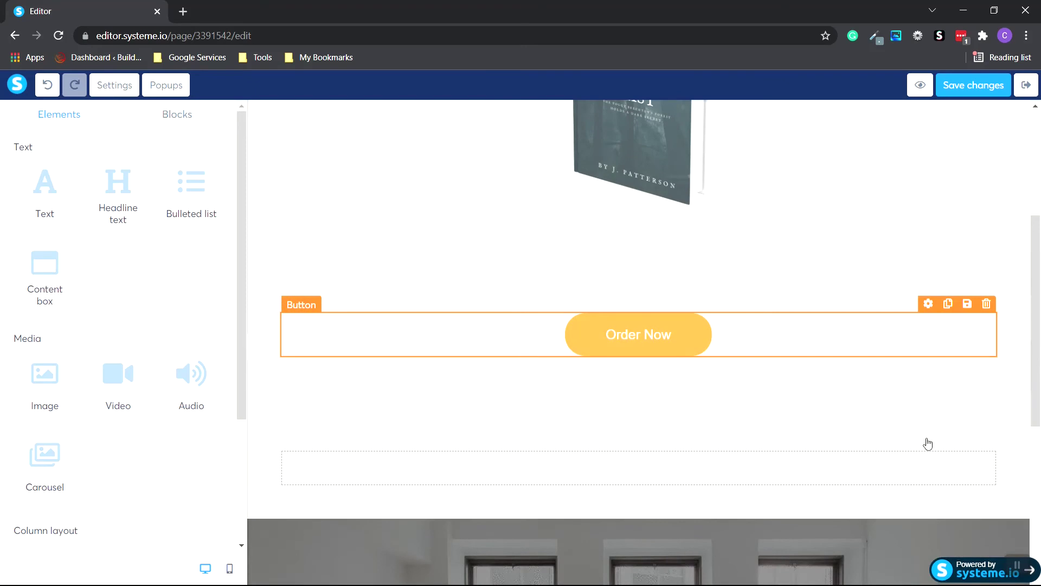
{"action": "scroll", "coordinate": [928, 443], "scroll_direction": "down", "scroll_amount": 6}
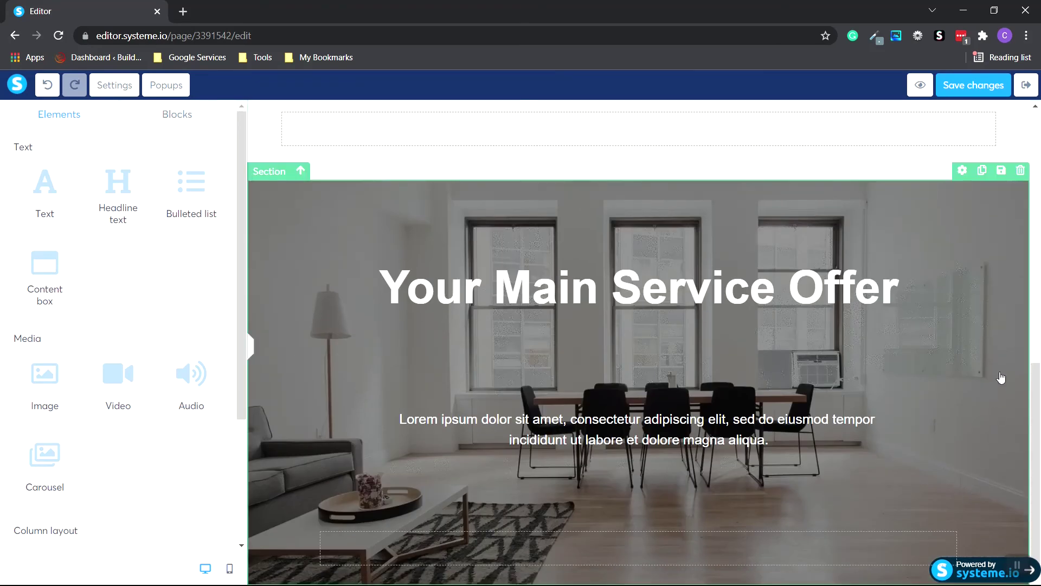
{"action": "left_click", "coordinate": [1020, 170]}
{"action": "left_click", "coordinate": [591, 113]}
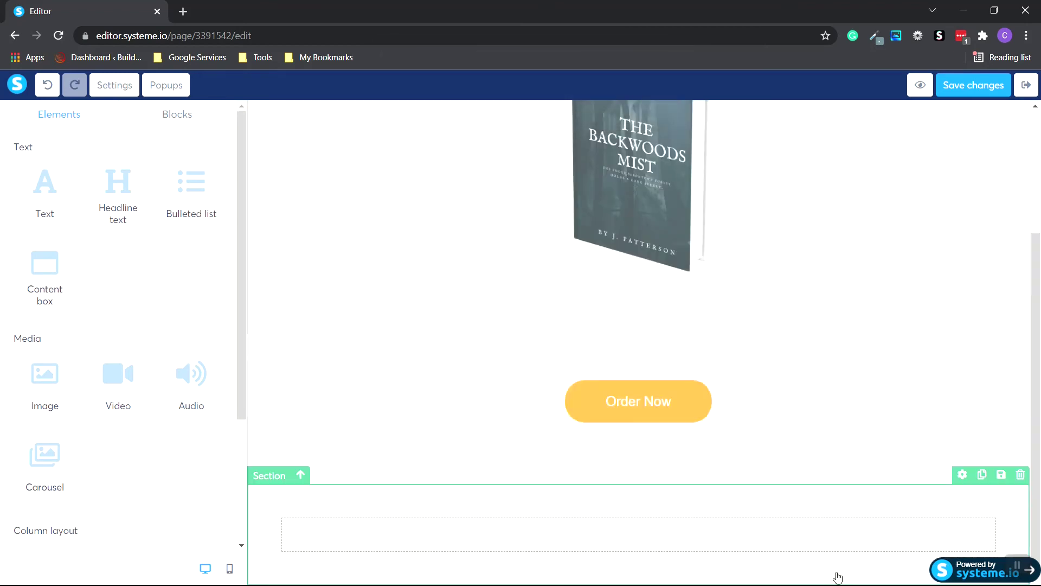
{"action": "left_click", "coordinate": [1020, 475]}
{"action": "left_click", "coordinate": [593, 115]}
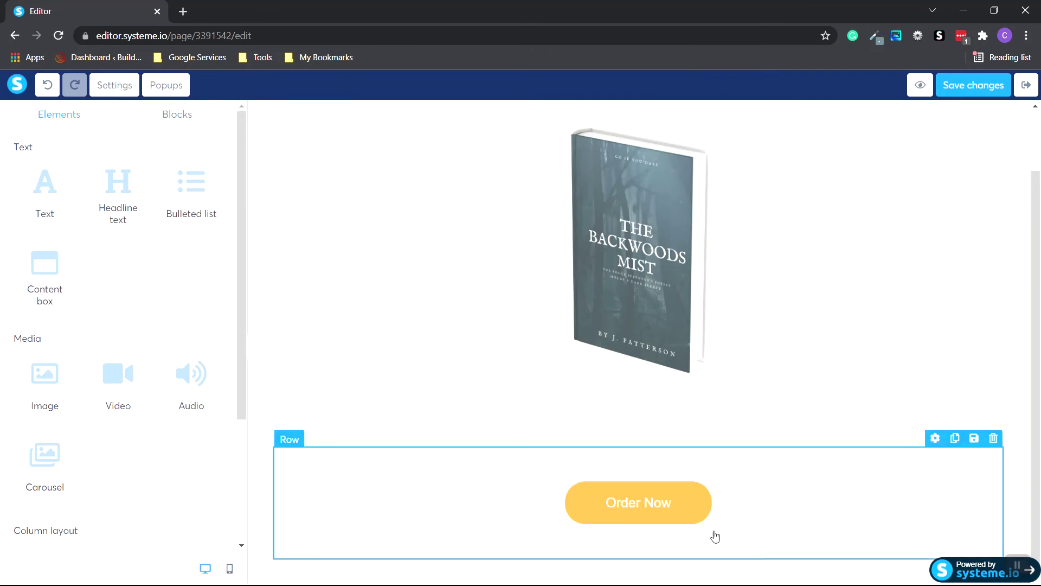
Lower the Order Now button row's top margin to -120 in Row settings
{"action": "left_click", "coordinate": [716, 536]}
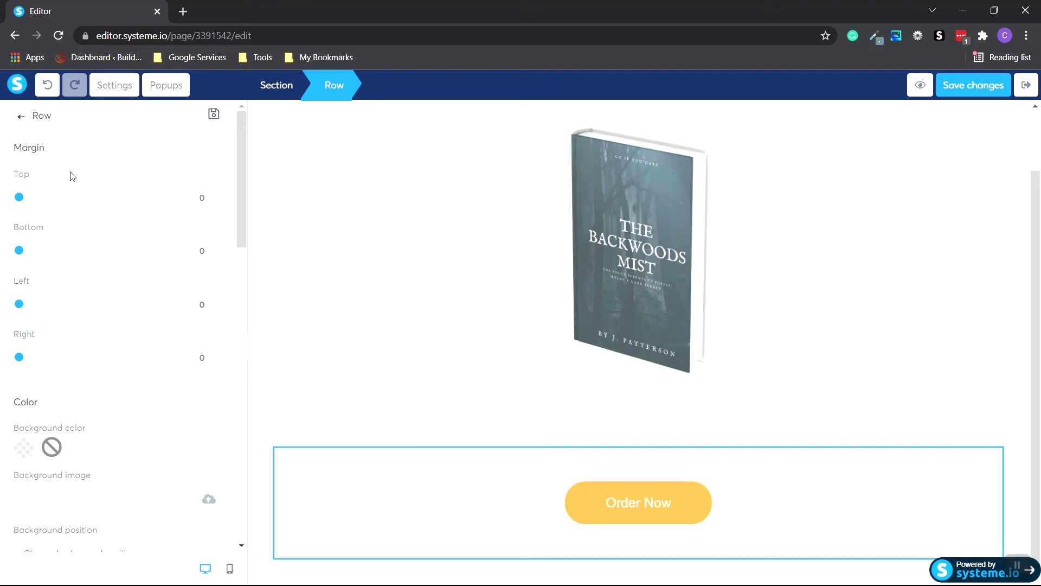
{"action": "left_click", "coordinate": [213, 203]}
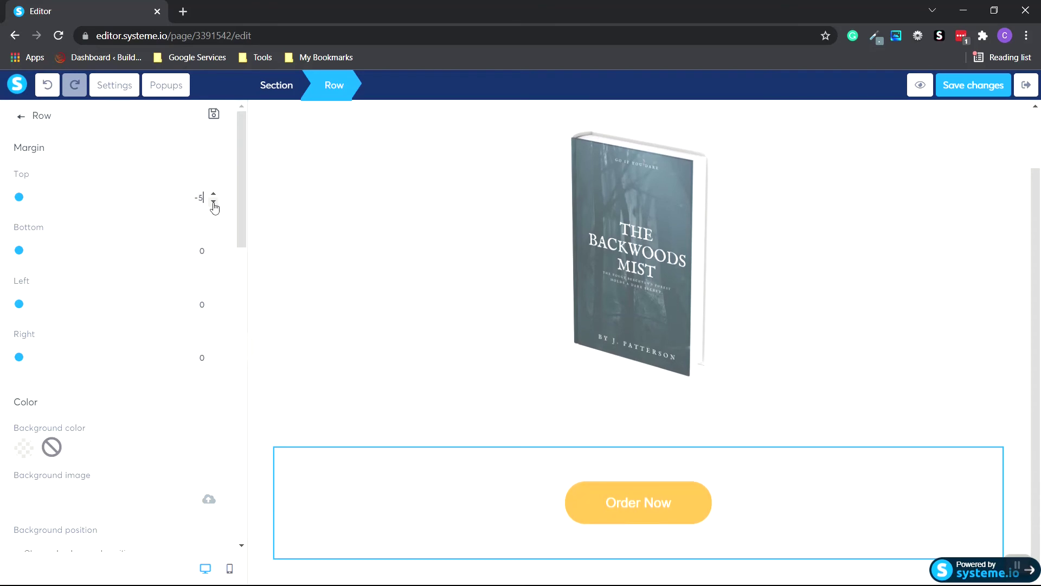
{"action": "left_click_drag", "start_coordinate": [213, 203], "coordinate": [213, 202]}
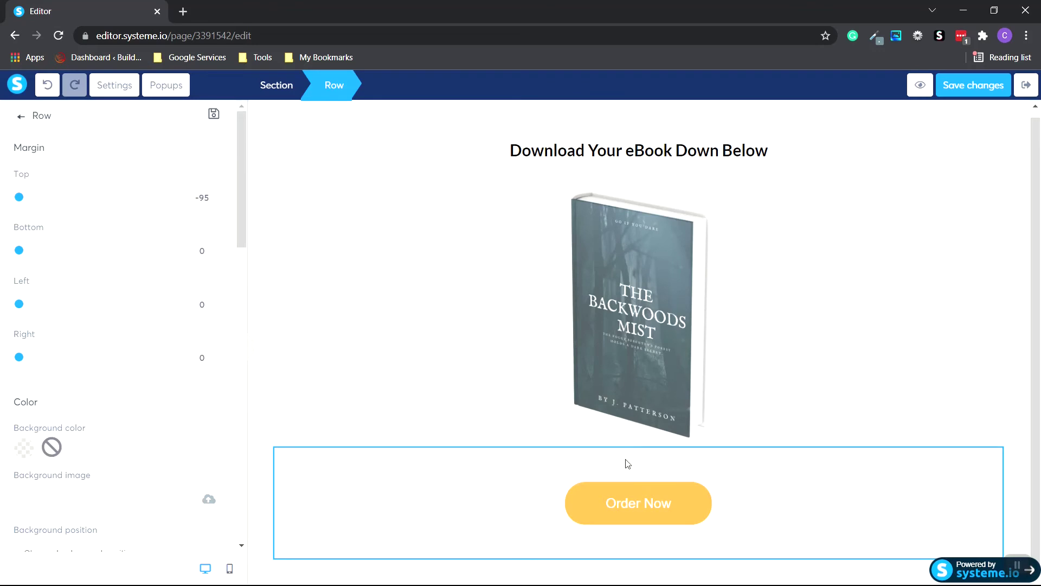
{"action": "left_click_drag", "start_coordinate": [216, 197], "coordinate": [216, 197]}
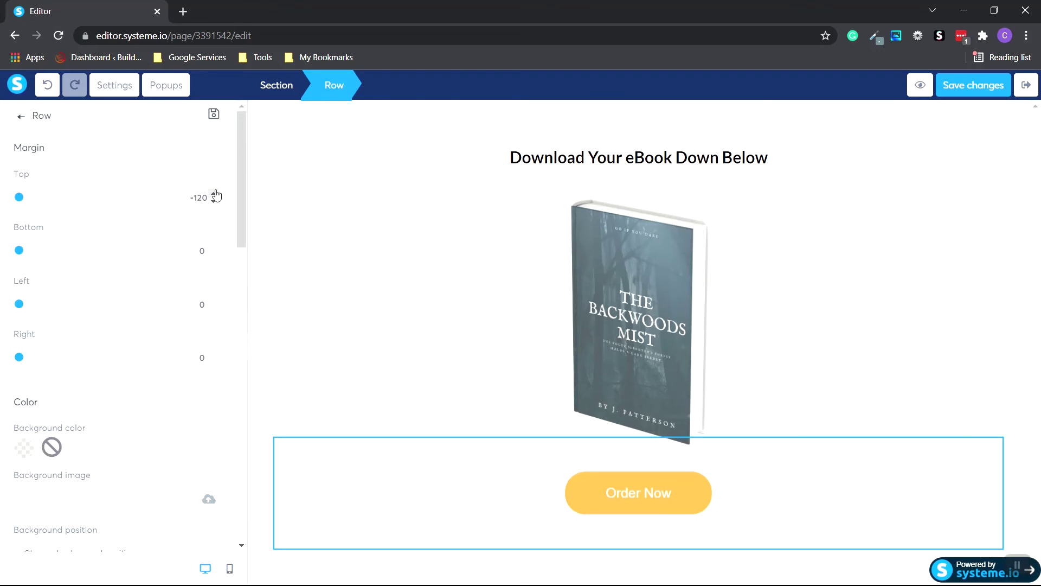
Set the Order Now button's click action to Open URL, opening in a new window
{"action": "left_click", "coordinate": [590, 499]}
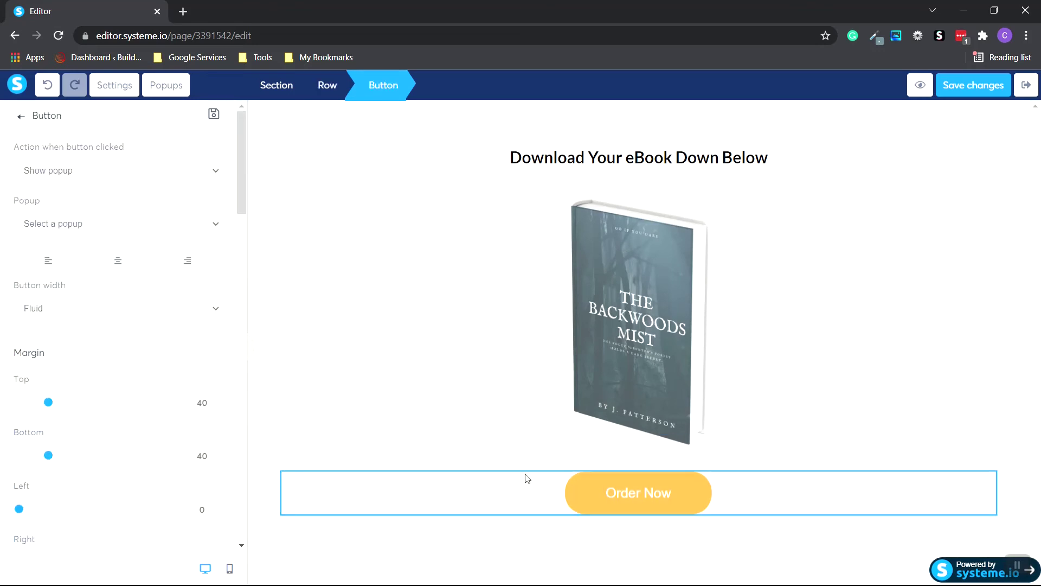
{"action": "left_click", "coordinate": [217, 175]}
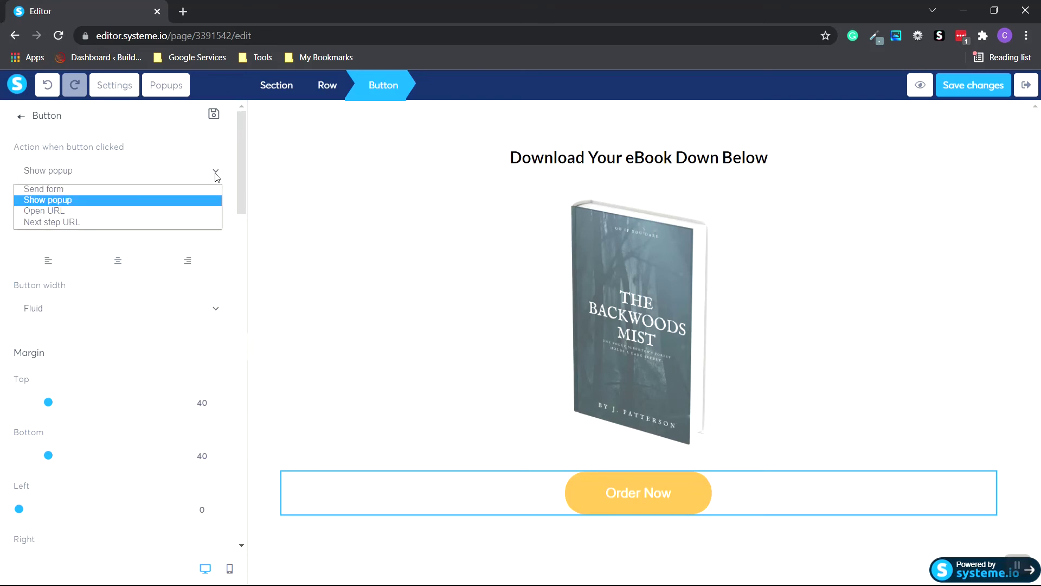
{"action": "left_click", "coordinate": [49, 211]}
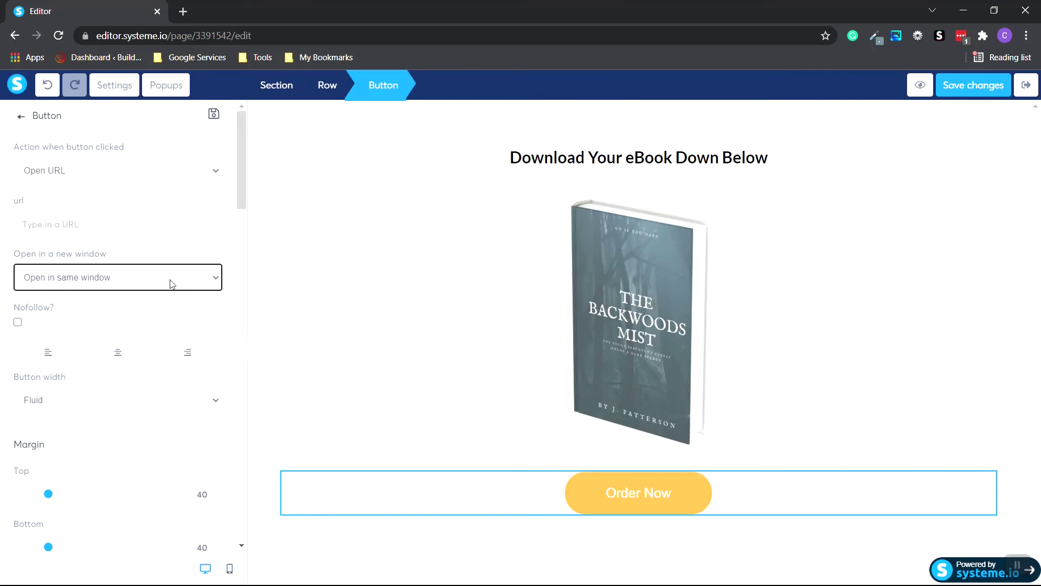
{"action": "left_click", "coordinate": [174, 277]}
{"action": "left_click", "coordinate": [57, 307]}
{"action": "left_click", "coordinate": [142, 231]}
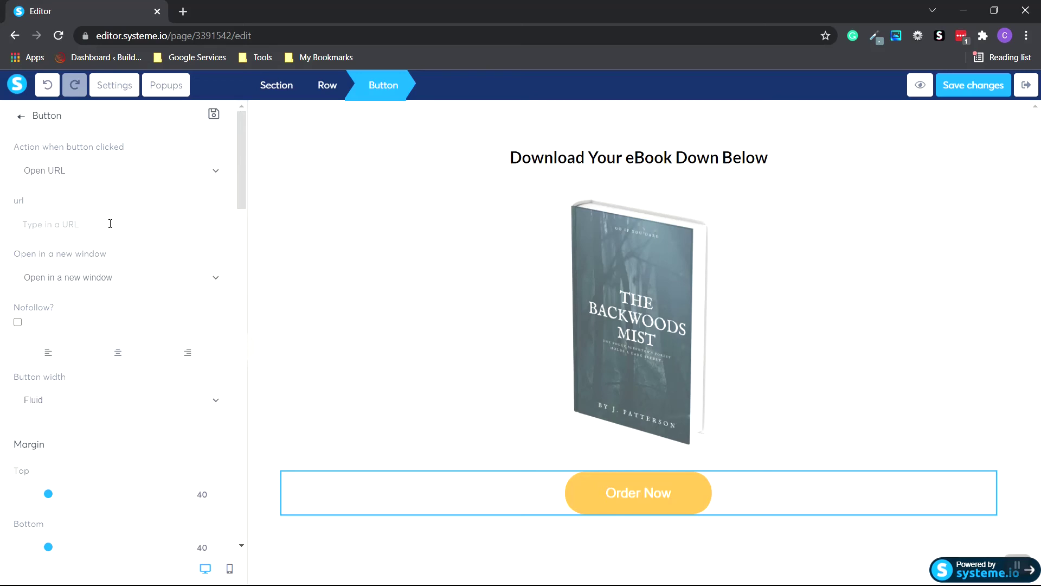
{"action": "left_click", "coordinate": [110, 224]}
Paste the eBook PDF address as plain text into the button's url field, opening in a new window
{"action": "right_click", "coordinate": [77, 227]}
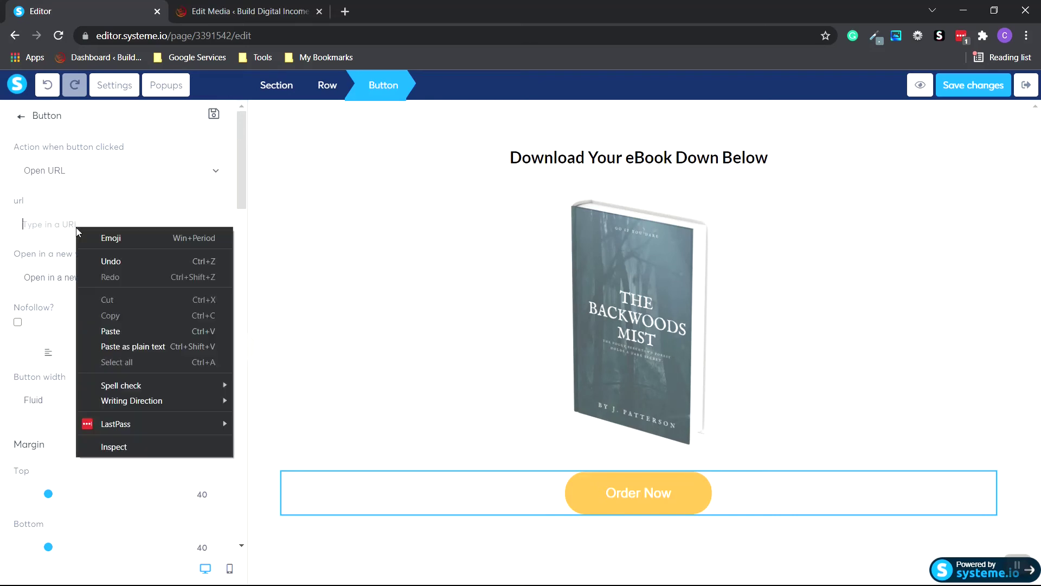
{"action": "left_click", "coordinate": [109, 341]}
{"action": "left_click", "coordinate": [117, 282]}
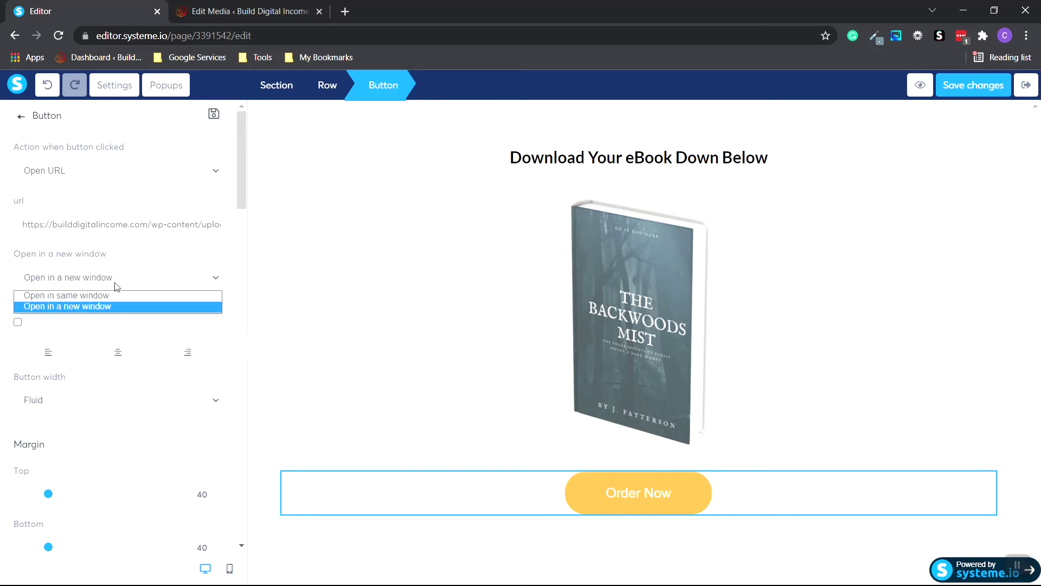
{"action": "left_click", "coordinate": [130, 283]}
Set the button background colour to green 0ADA1C
{"action": "scroll", "coordinate": [157, 325], "scroll_direction": "down", "scroll_amount": 10}
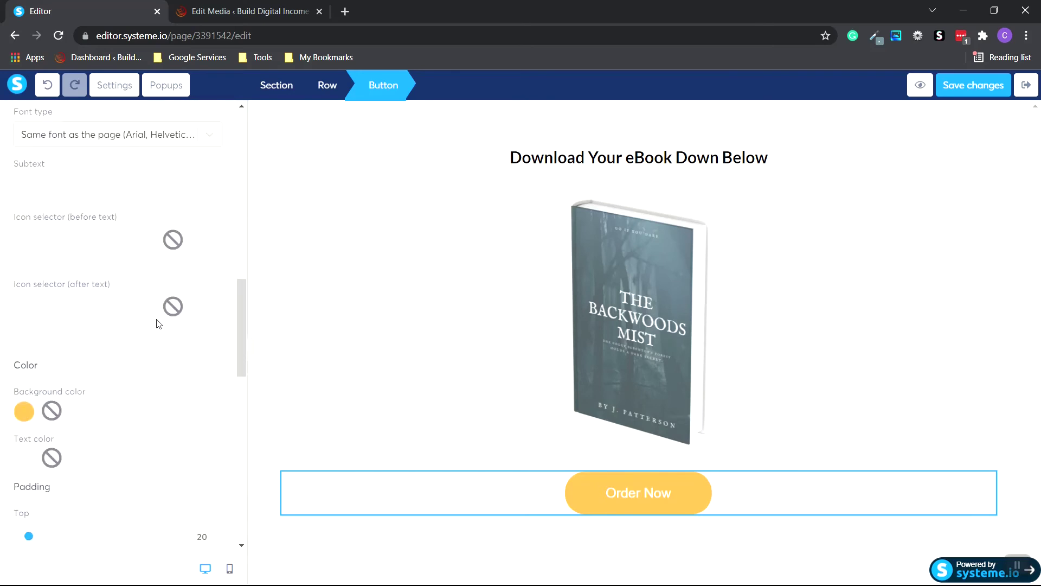
{"action": "scroll", "coordinate": [157, 324], "scroll_direction": "down", "scroll_amount": 1}
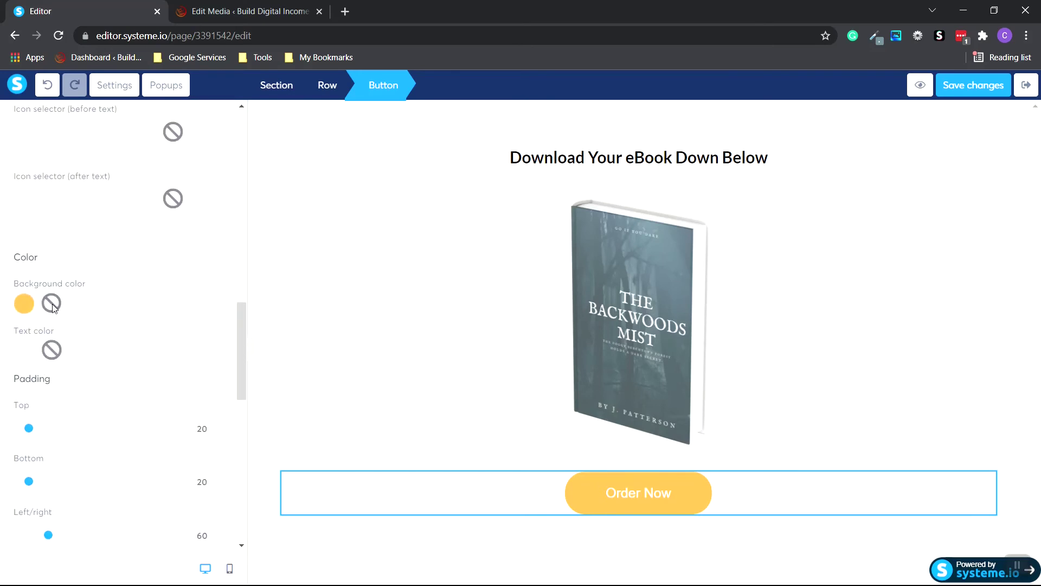
{"action": "left_click", "coordinate": [23, 308]}
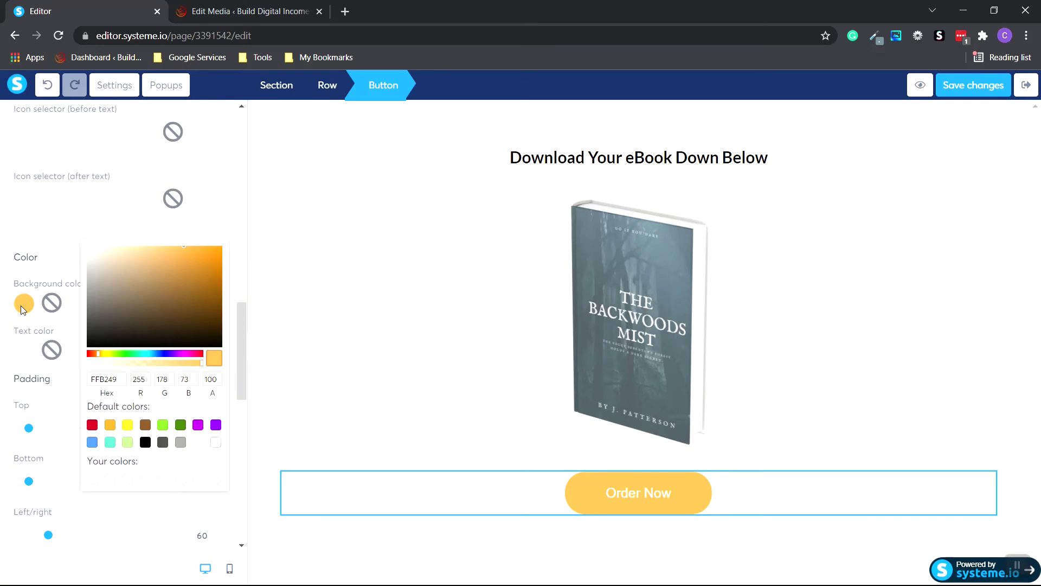
{"action": "left_click", "coordinate": [130, 354]}
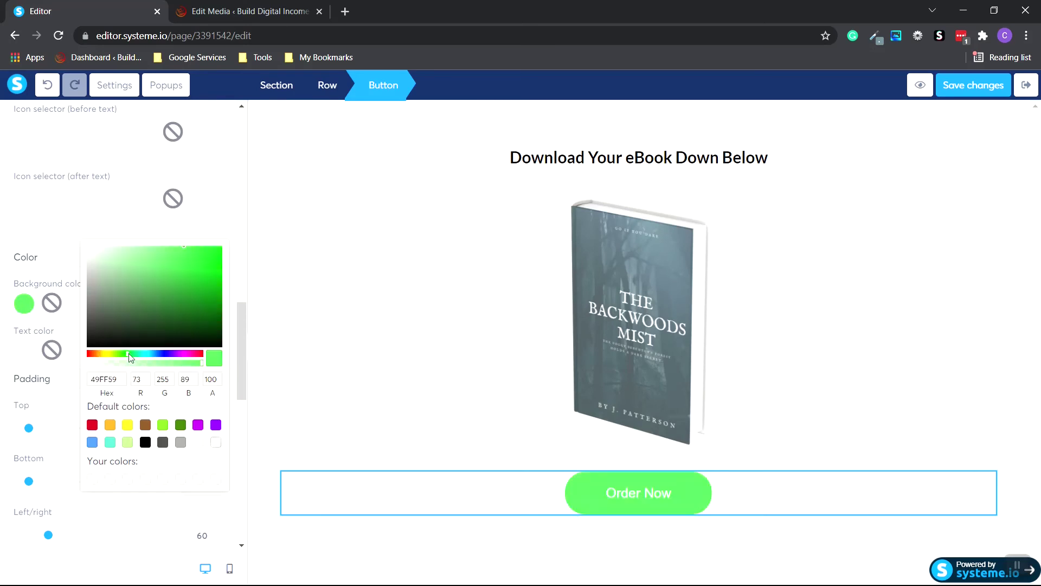
{"action": "left_click", "coordinate": [216, 261]}
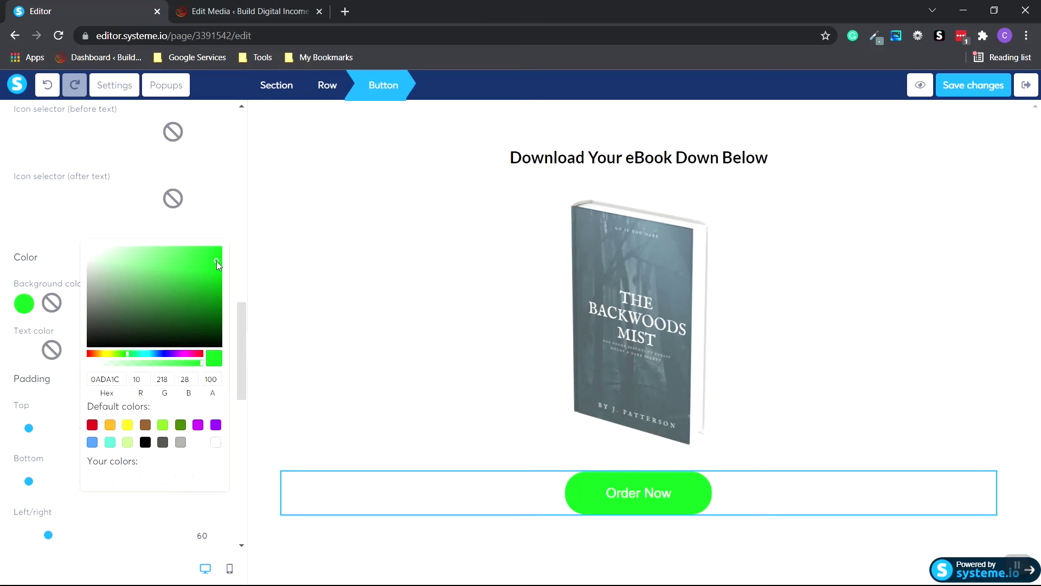
Set the button text font to Google Fonts Lato, Bold 700, and save the page
{"action": "scroll", "coordinate": [179, 343], "scroll_direction": "up", "scroll_amount": 3}
{"action": "scroll", "coordinate": [181, 346], "scroll_direction": "up", "scroll_amount": 1}
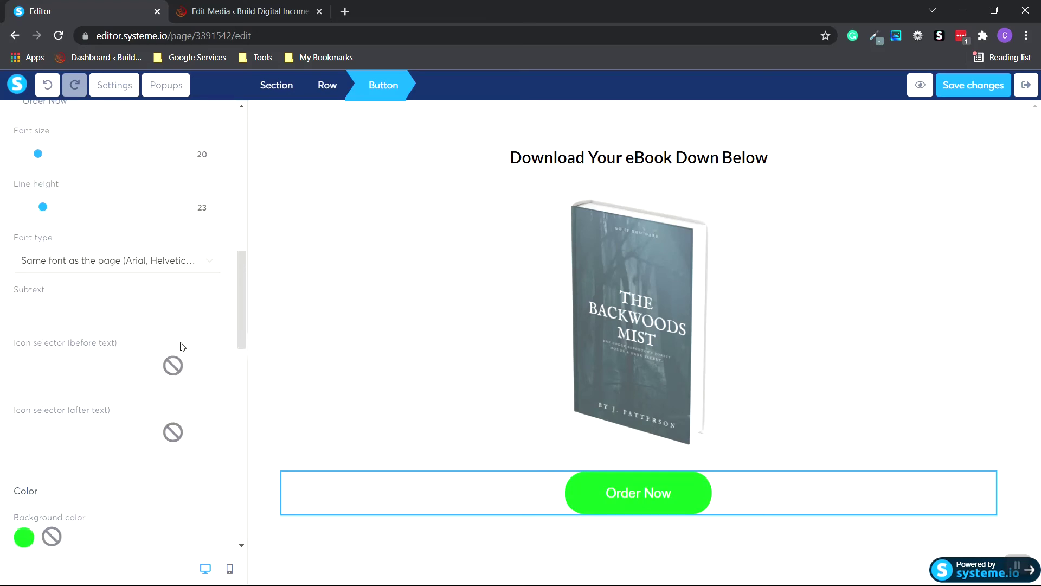
{"action": "scroll", "coordinate": [181, 346], "scroll_direction": "up", "scroll_amount": 1}
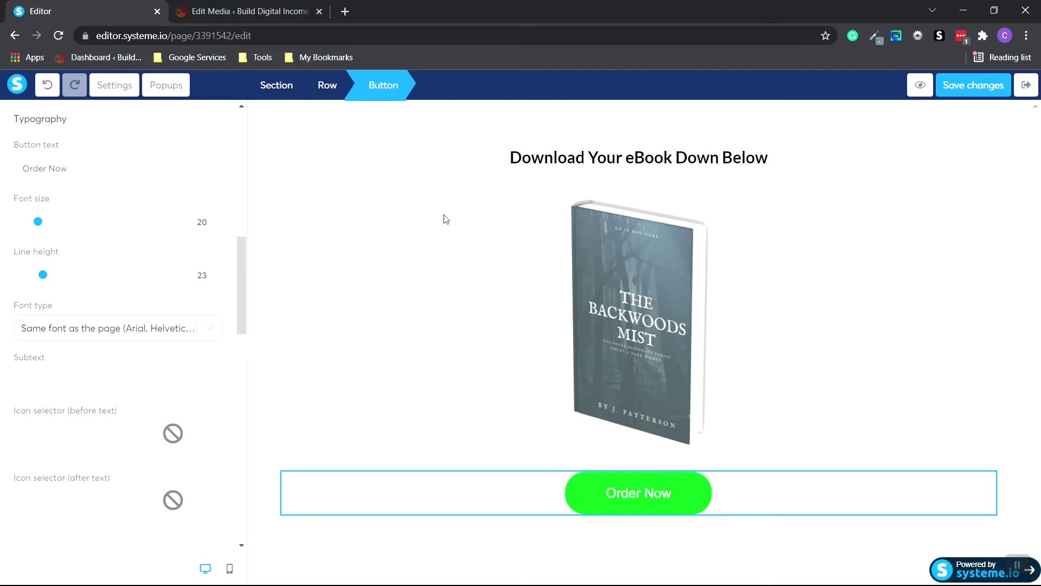
{"action": "left_click_drag", "start_coordinate": [15, 304], "coordinate": [68, 308]}
{"action": "left_click", "coordinate": [218, 337]}
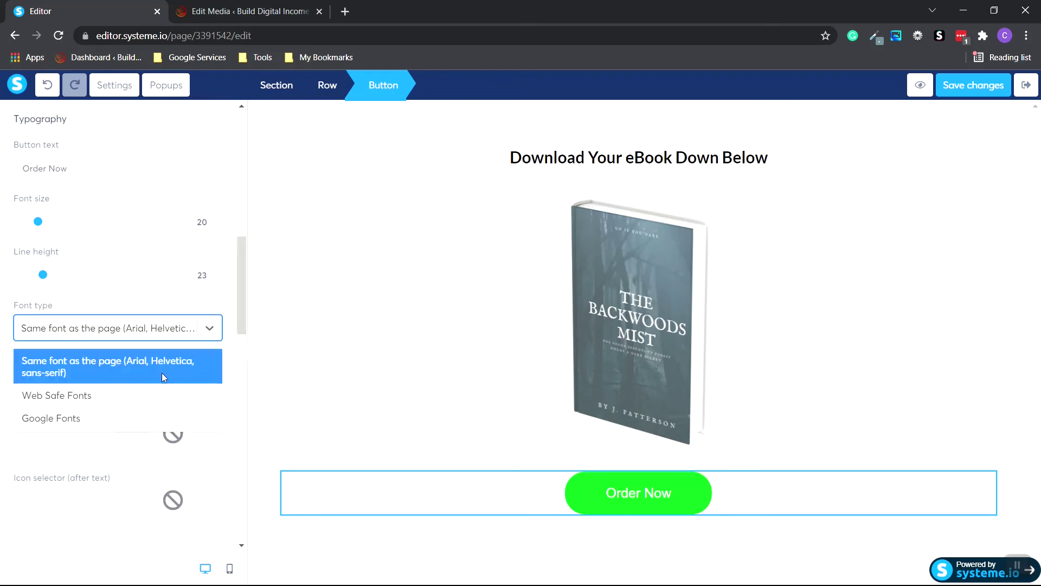
{"action": "left_click", "coordinate": [68, 421]}
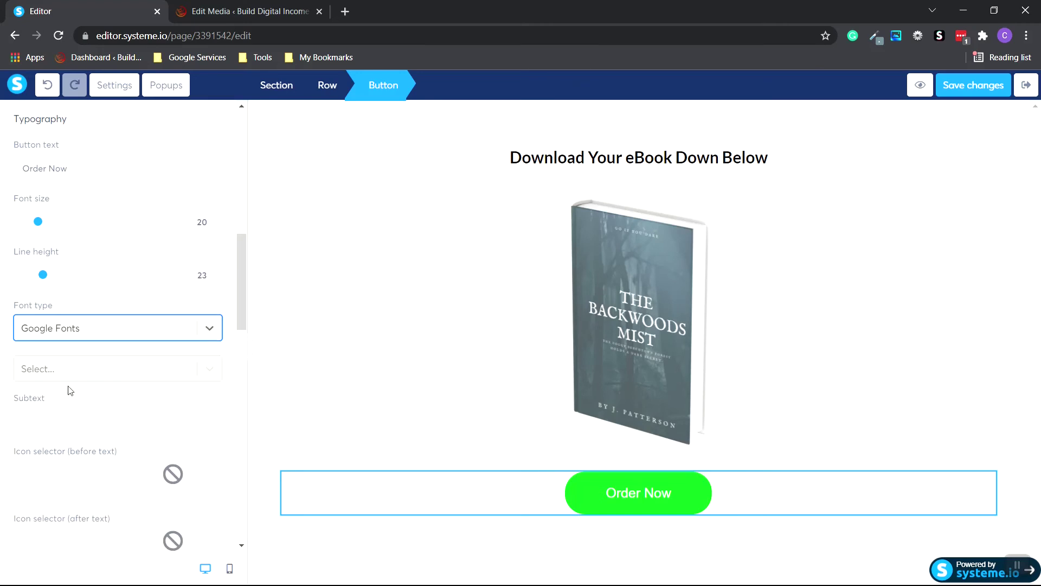
{"action": "left_click", "coordinate": [80, 375]}
{"action": "scroll", "coordinate": [40, 391], "scroll_direction": "down", "scroll_amount": 1}
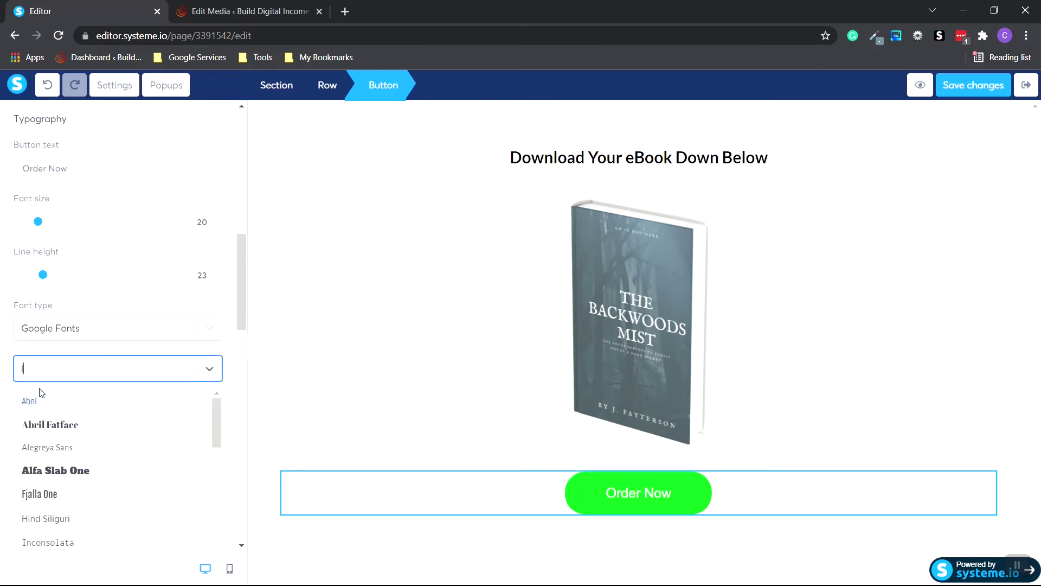
{"action": "scroll", "coordinate": [39, 392], "scroll_direction": "down", "scroll_amount": 3}
{"action": "left_click", "coordinate": [36, 403]}
{"action": "left_click", "coordinate": [209, 420]}
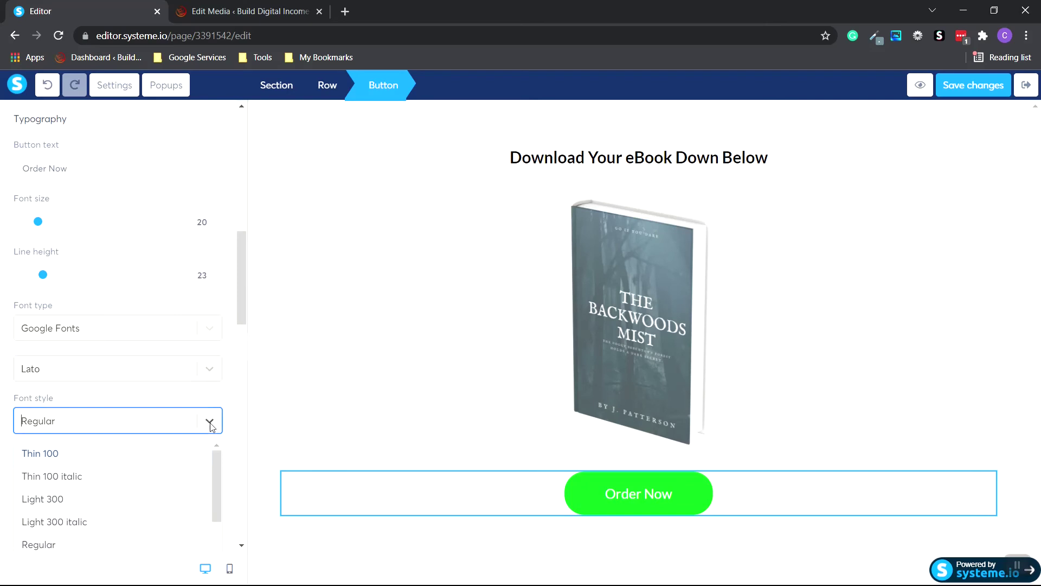
{"action": "scroll", "coordinate": [111, 473], "scroll_direction": "down", "scroll_amount": 2}
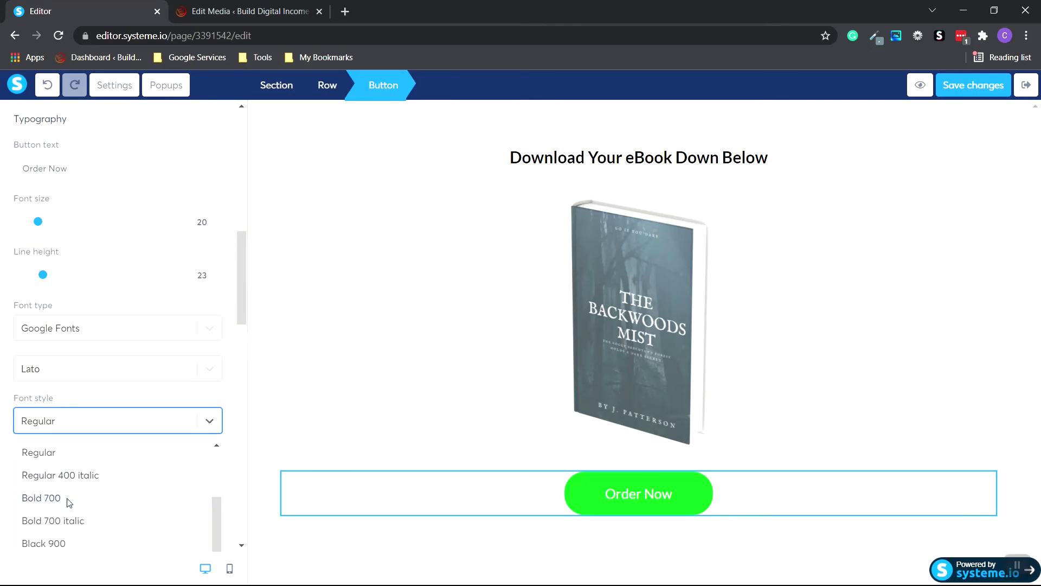
{"action": "left_click", "coordinate": [52, 503]}
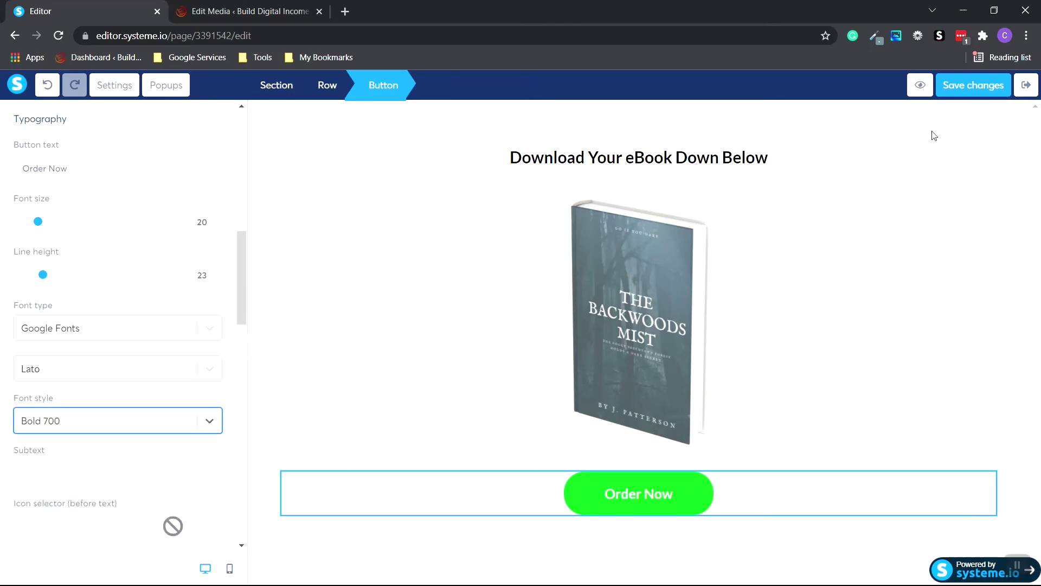
{"action": "left_click", "coordinate": [978, 92]}
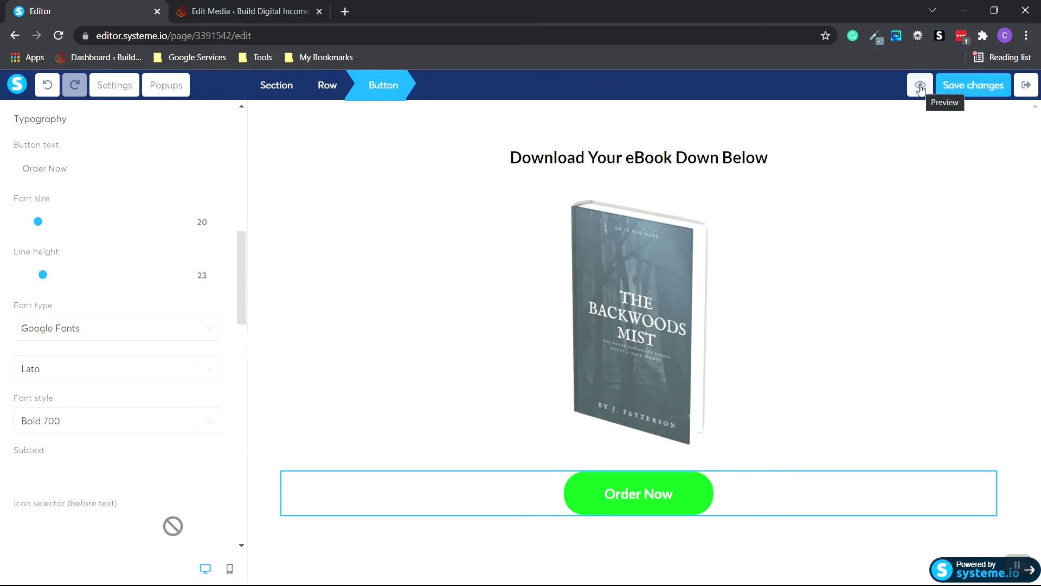
Preview the page in a new tab, then close the preview to return to the editor
{"action": "left_click", "coordinate": [920, 87]}
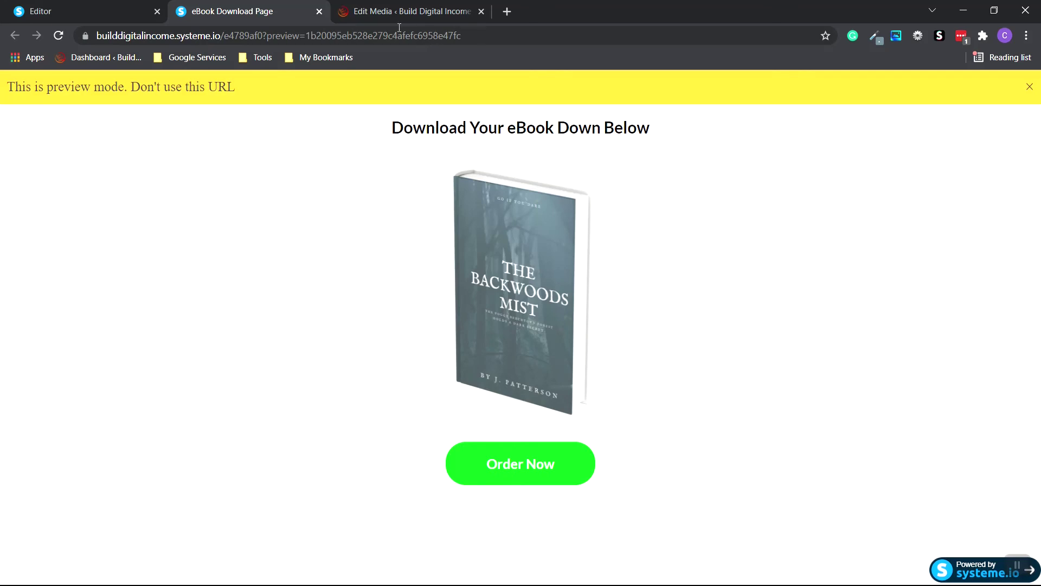
{"action": "left_click", "coordinate": [319, 11]}
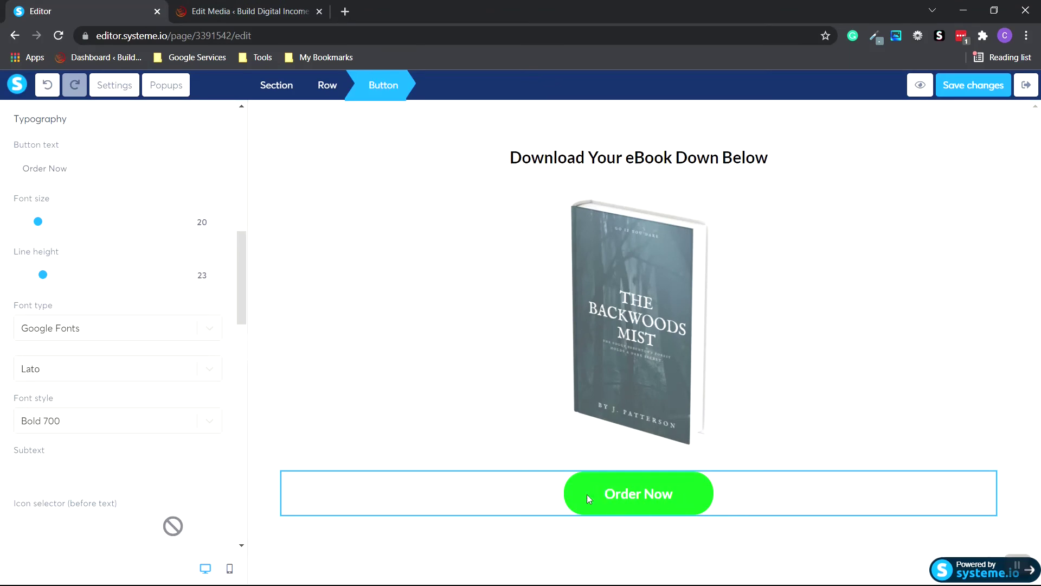
Change the button label from 'Order Now' to 'Click Here To Download eBook' and save
{"action": "left_click", "coordinate": [649, 493]}
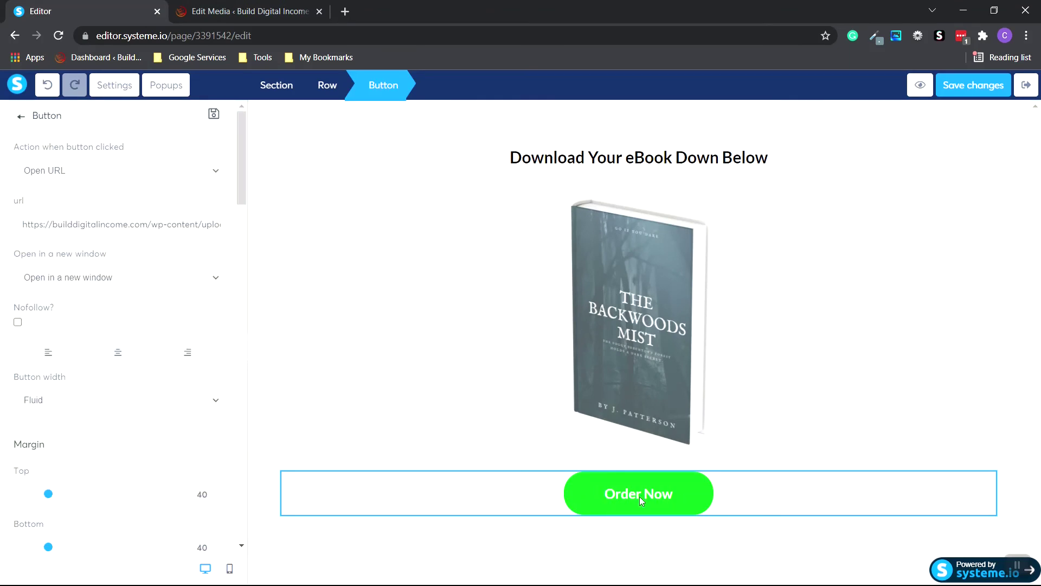
{"action": "scroll", "coordinate": [196, 263], "scroll_direction": "down", "scroll_amount": 5}
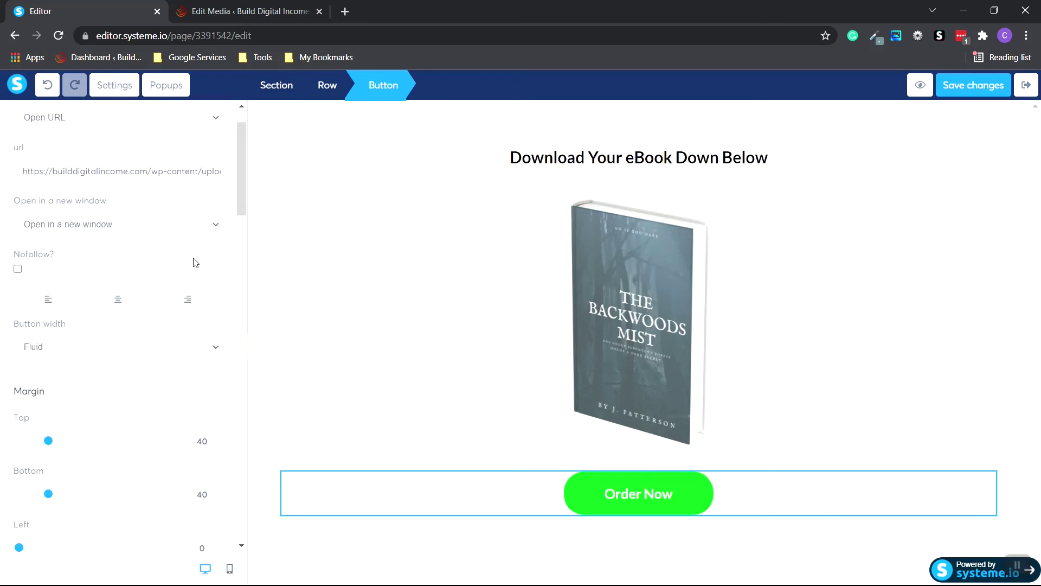
{"action": "scroll", "coordinate": [196, 262], "scroll_direction": "down", "scroll_amount": 4}
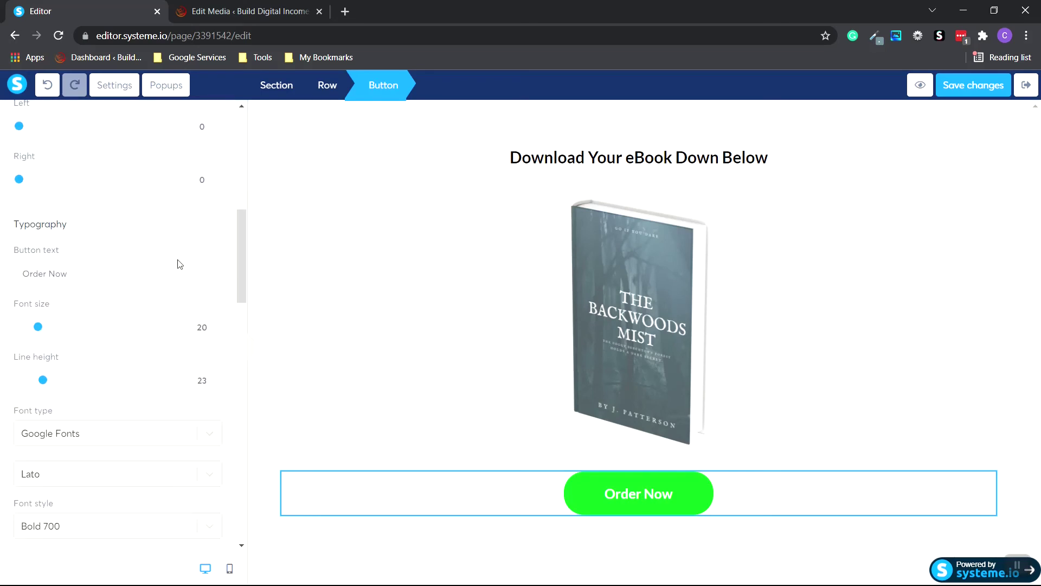
{"action": "left_click_drag", "start_coordinate": [14, 251], "coordinate": [23, 274]}
{"action": "left_click", "coordinate": [83, 277]}
{"action": "type", "text": "Clic"}
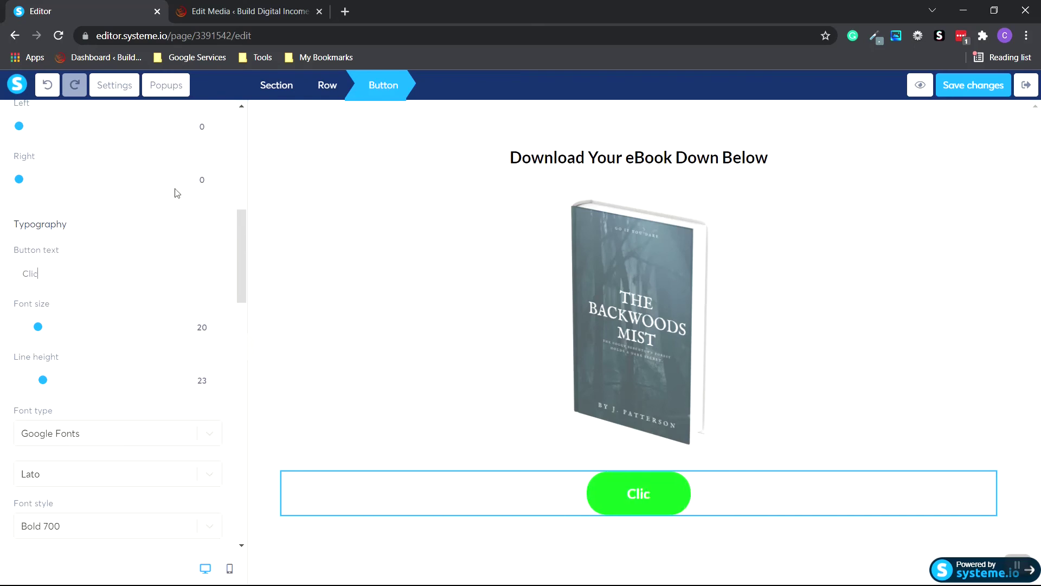
{"action": "type", "text": "k Here TYo"}
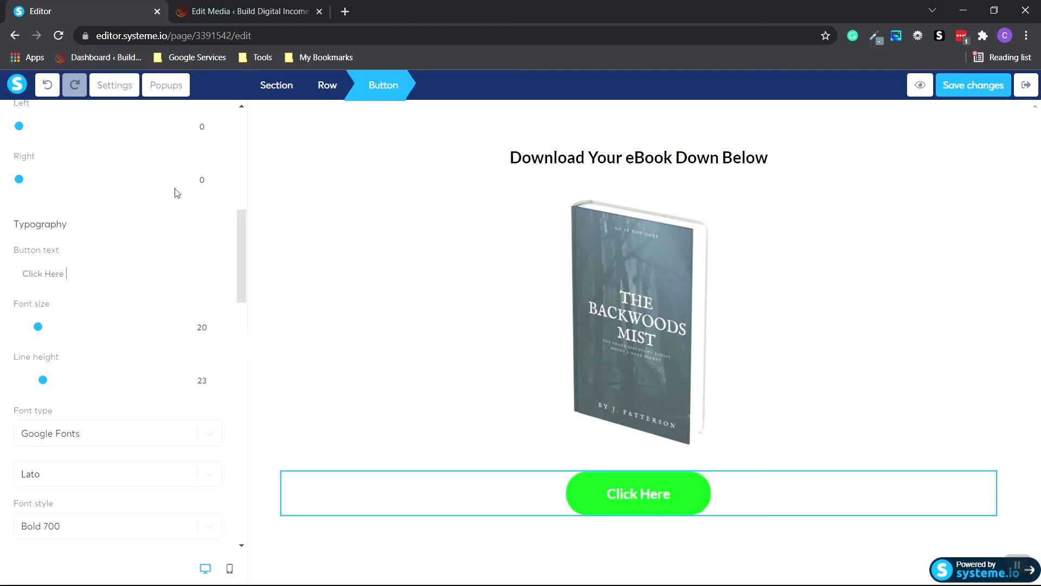
{"action": "key", "text": "BackSpace"}
{"action": "key", "text": "BackSpace"}
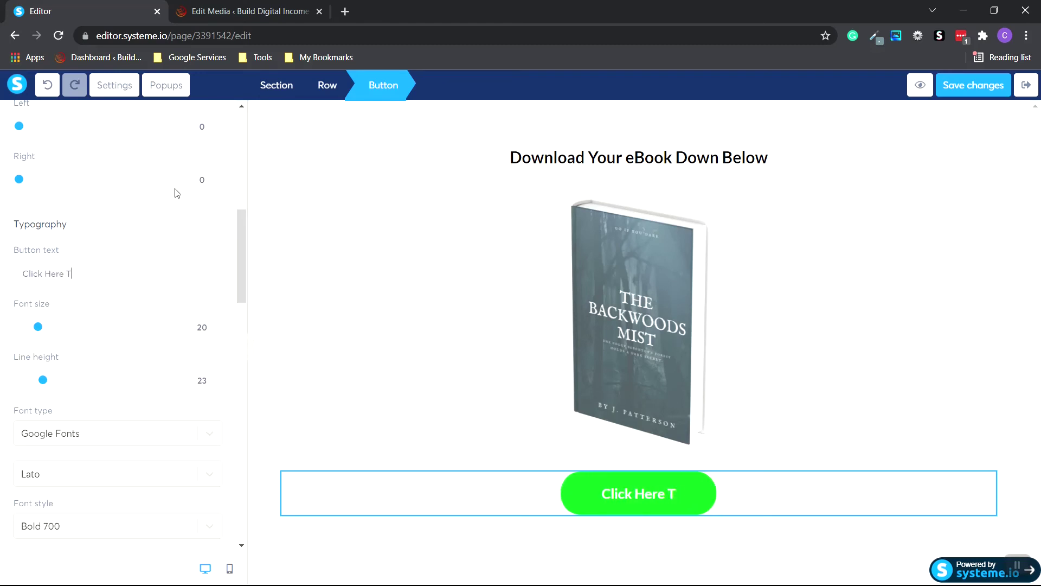
{"action": "type", "text": "o Do"}
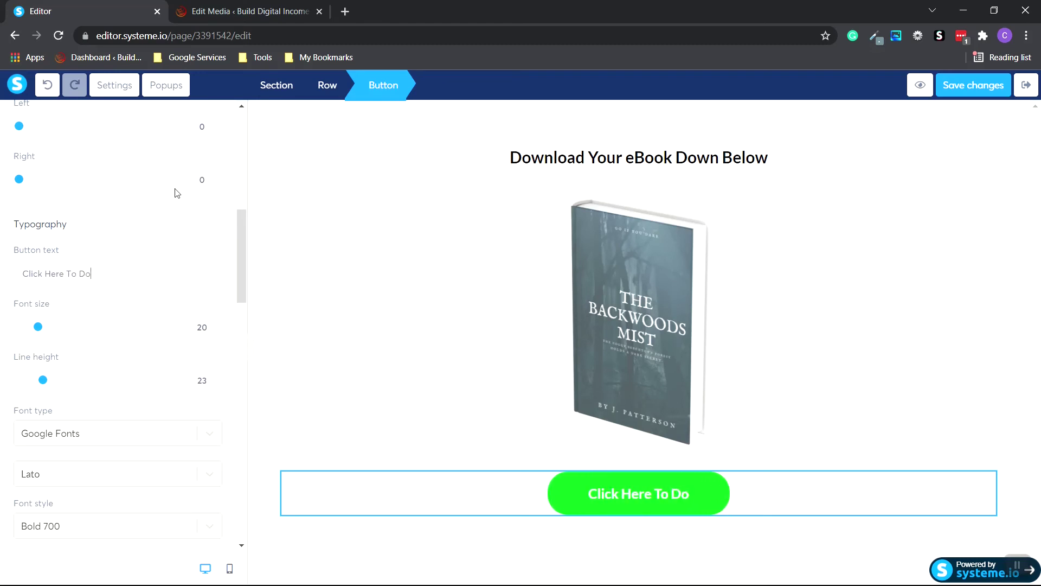
{"action": "type", "text": "wnload"}
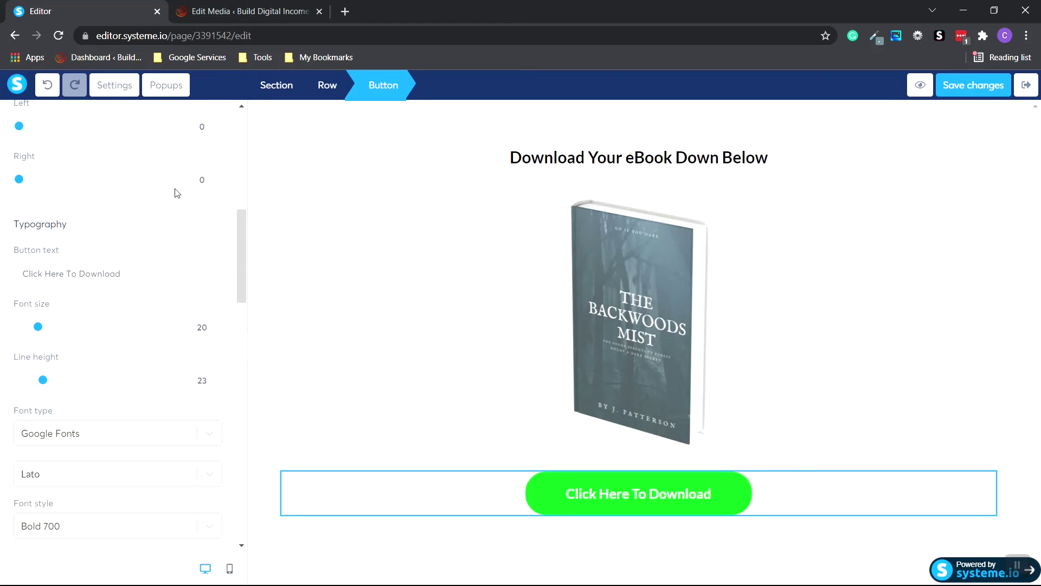
{"action": "type", "text": " eBook"}
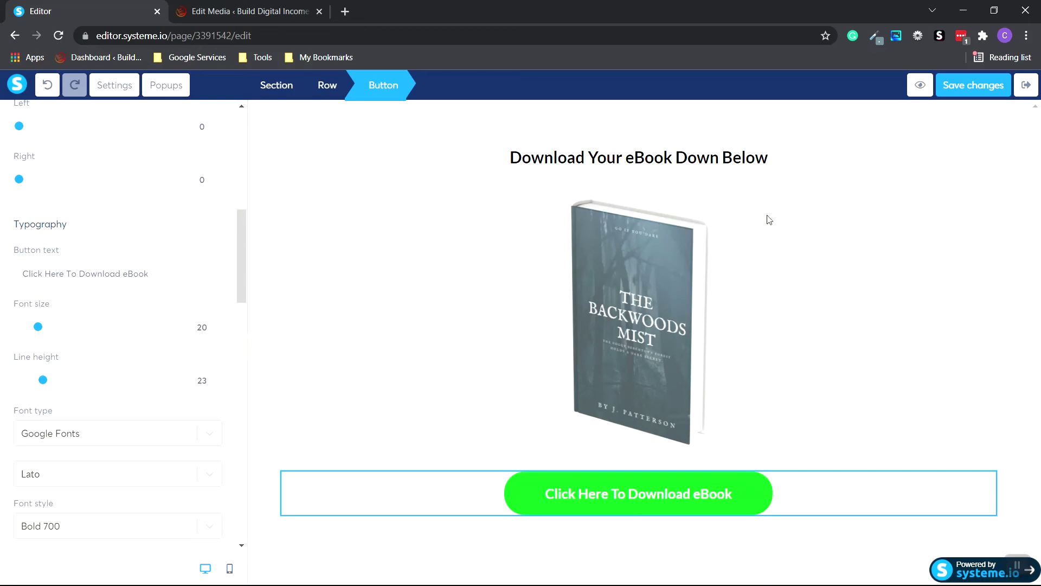
{"action": "left_click", "coordinate": [1000, 86]}
Exit the editor, copy the eBook Download Page link, and open a Chrome incognito window
{"action": "left_click", "coordinate": [1027, 87]}
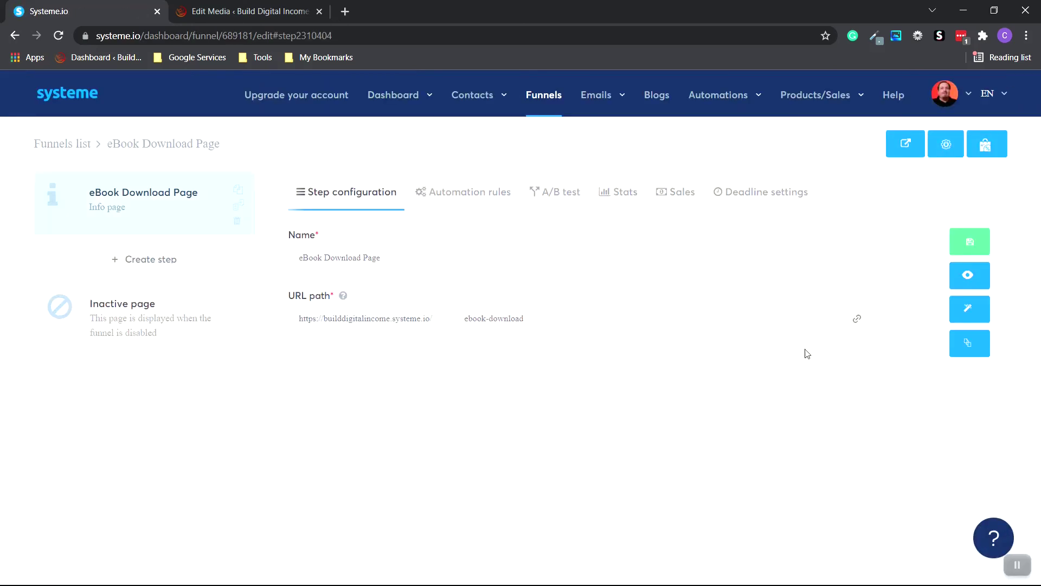
{"action": "left_click", "coordinate": [859, 321]}
{"action": "left_click", "coordinate": [1027, 36]}
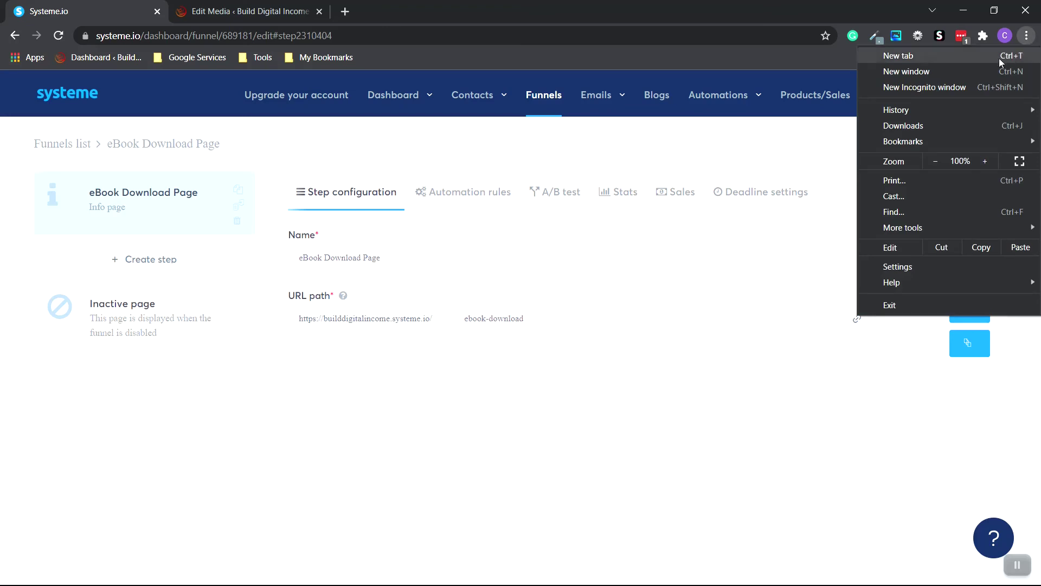
{"action": "left_click", "coordinate": [952, 87]}
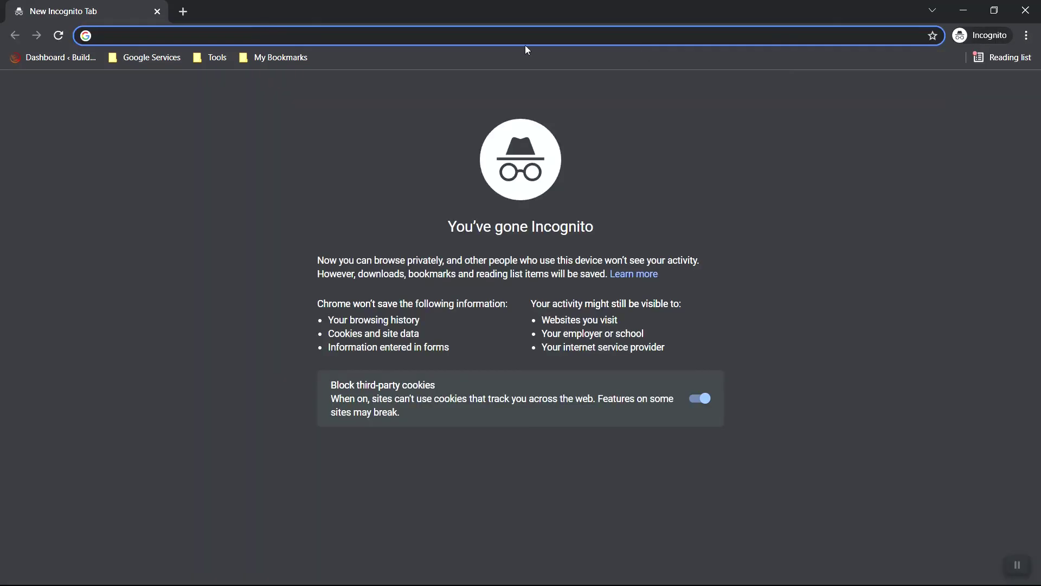
Load the copied eBook page link in incognito and click its download button to open the PDF
{"action": "right_click", "coordinate": [261, 34]}
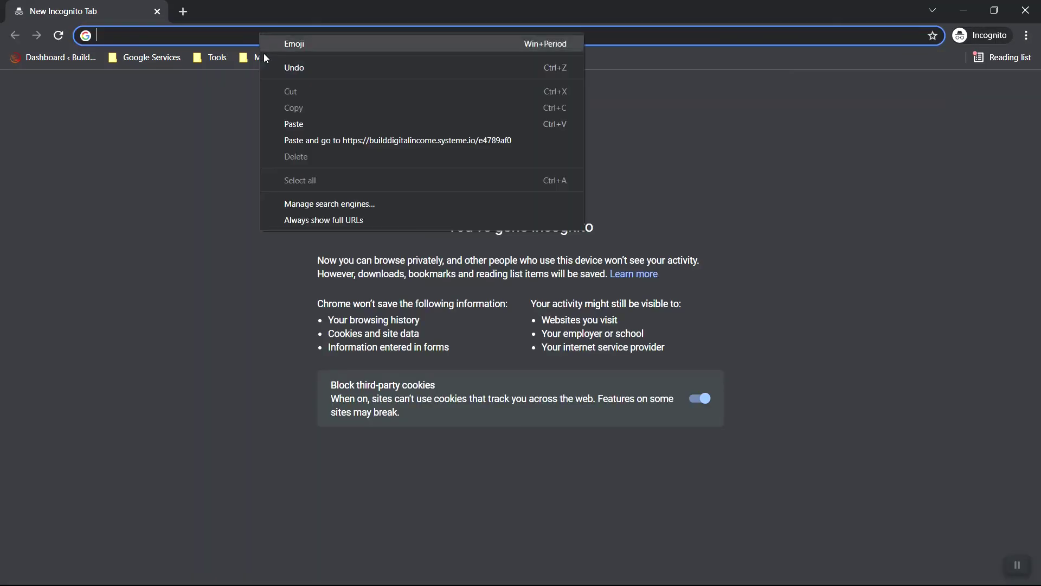
{"action": "left_click", "coordinate": [365, 138]}
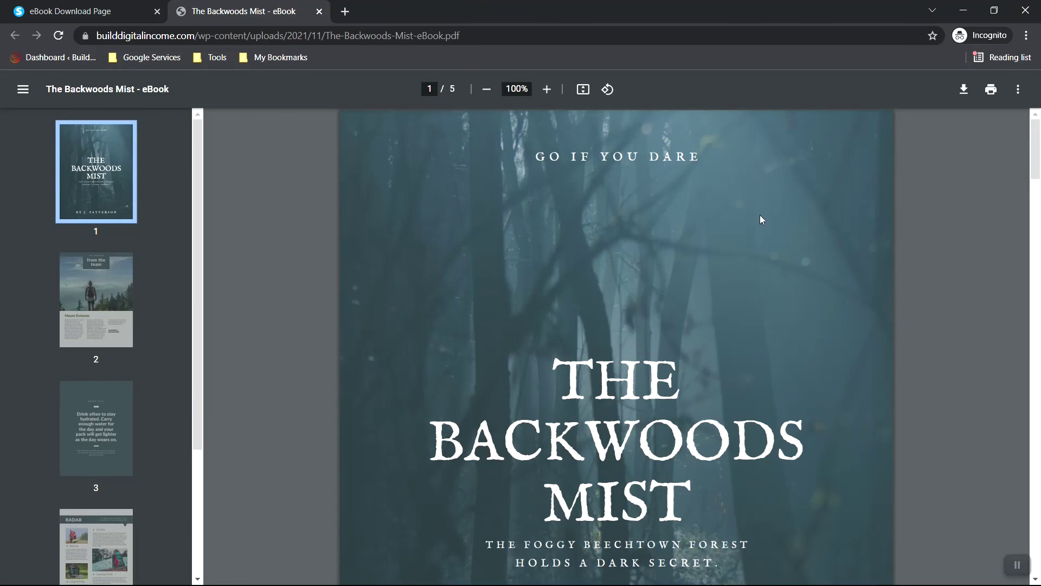
{"action": "scroll", "coordinate": [747, 281], "scroll_direction": "down", "scroll_amount": 10}
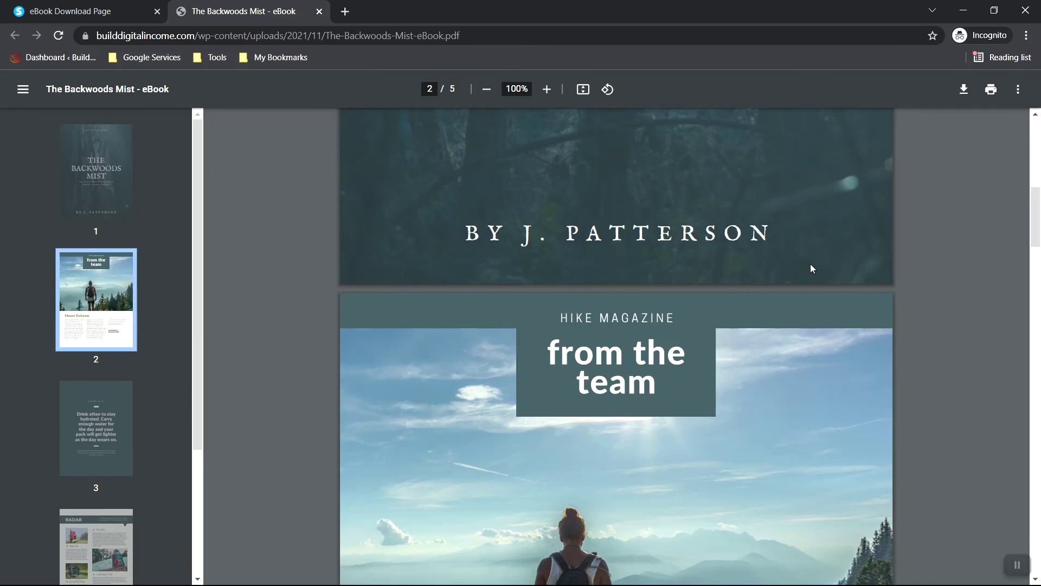
{"action": "scroll", "coordinate": [810, 263], "scroll_direction": "up", "scroll_amount": 10}
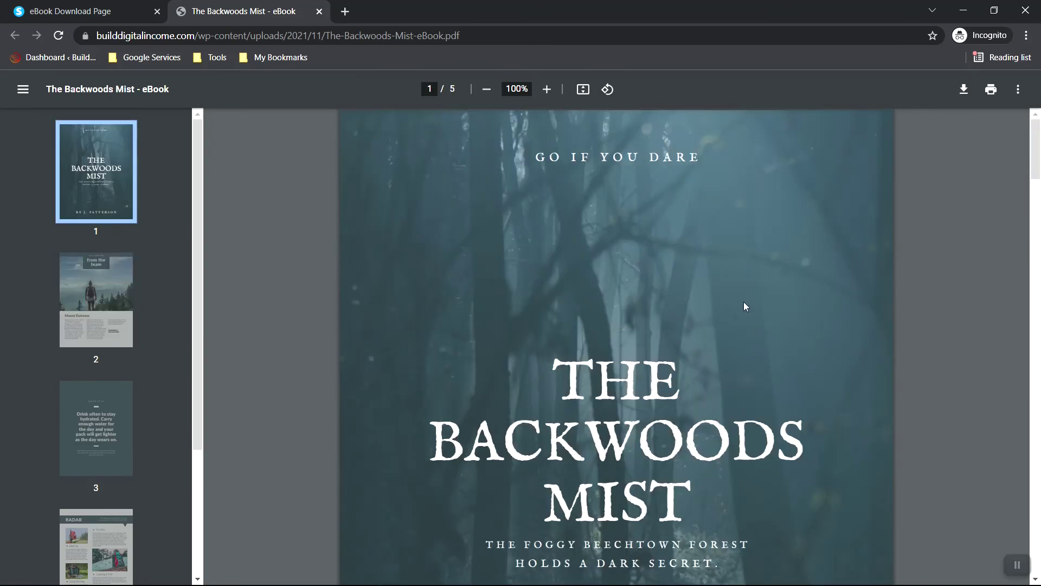
{"action": "scroll", "coordinate": [743, 304], "scroll_direction": "down", "scroll_amount": 5}
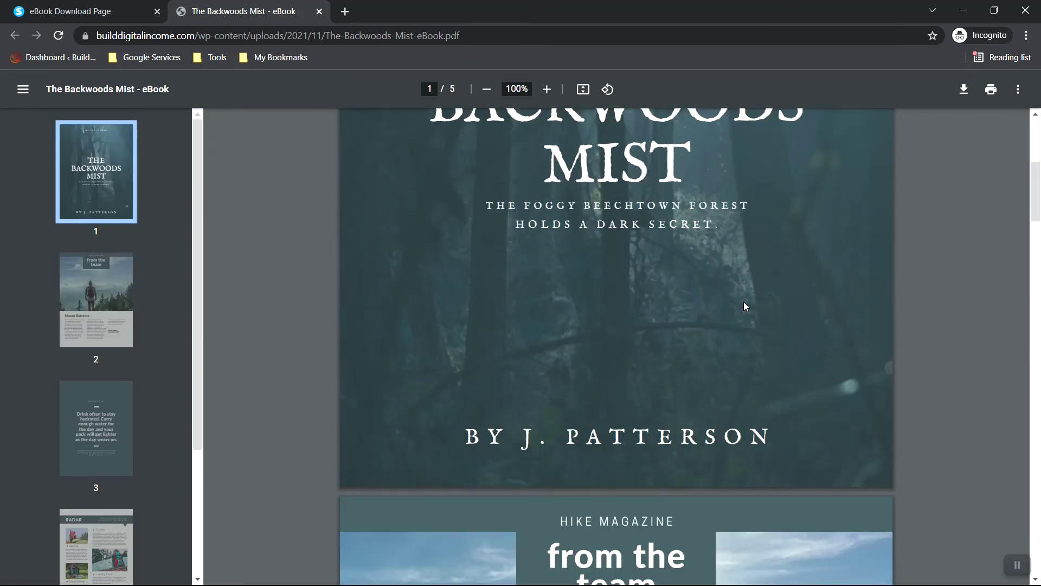
{"action": "scroll", "coordinate": [744, 303], "scroll_direction": "down", "scroll_amount": 10}
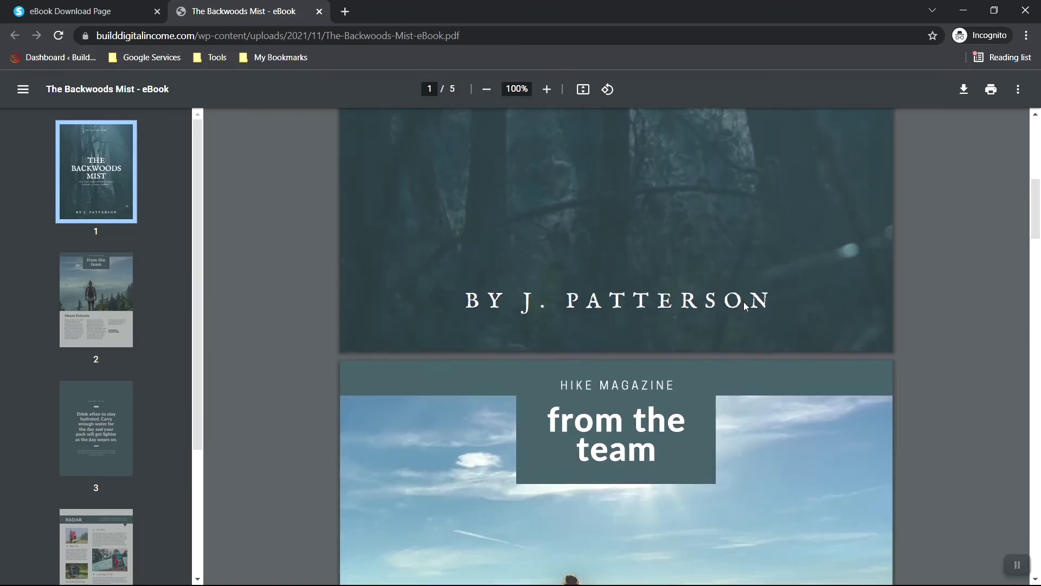
{"action": "scroll", "coordinate": [744, 307], "scroll_direction": "down", "scroll_amount": 20}
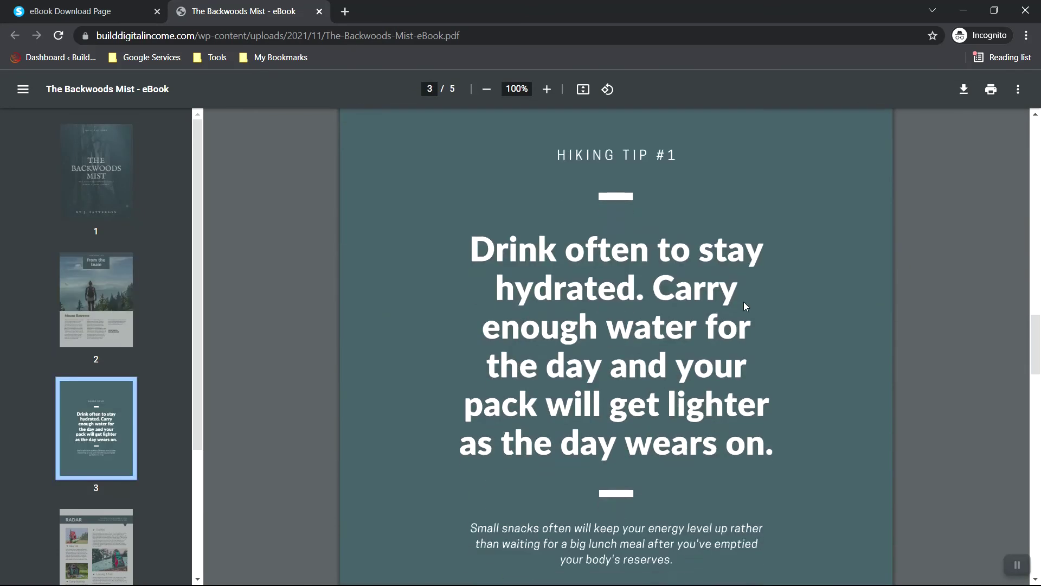
{"action": "scroll", "coordinate": [744, 301], "scroll_direction": "down", "scroll_amount": 8}
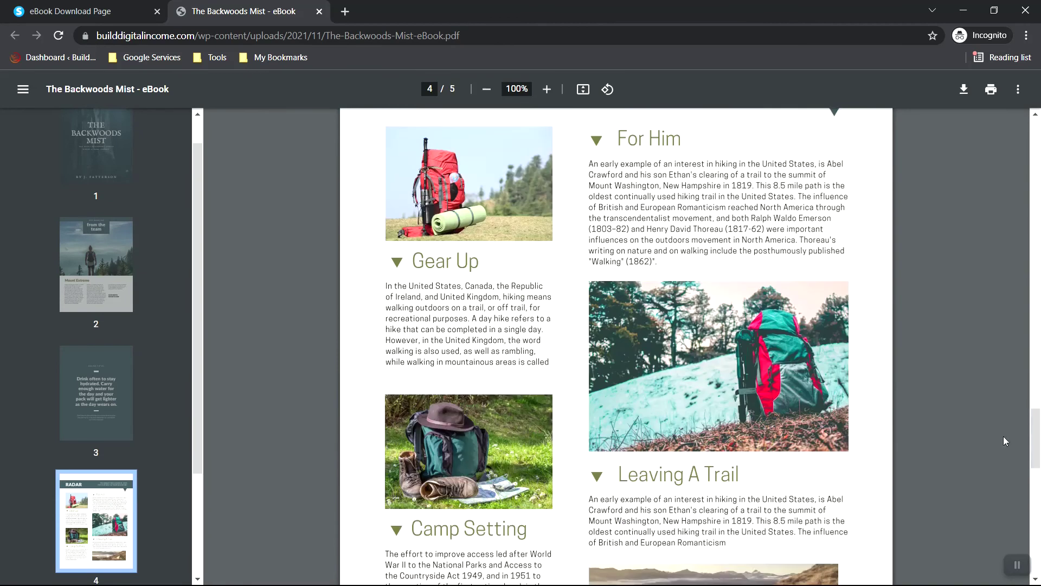
{"action": "left_click_drag", "start_coordinate": [1036, 439], "coordinate": [962, 117]}
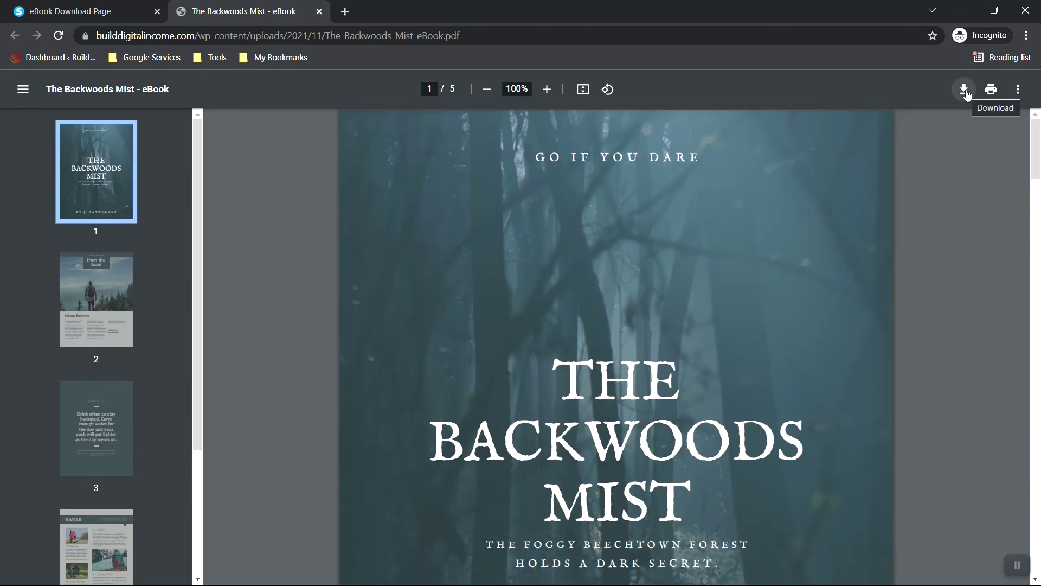
{"action": "left_click", "coordinate": [966, 90]}
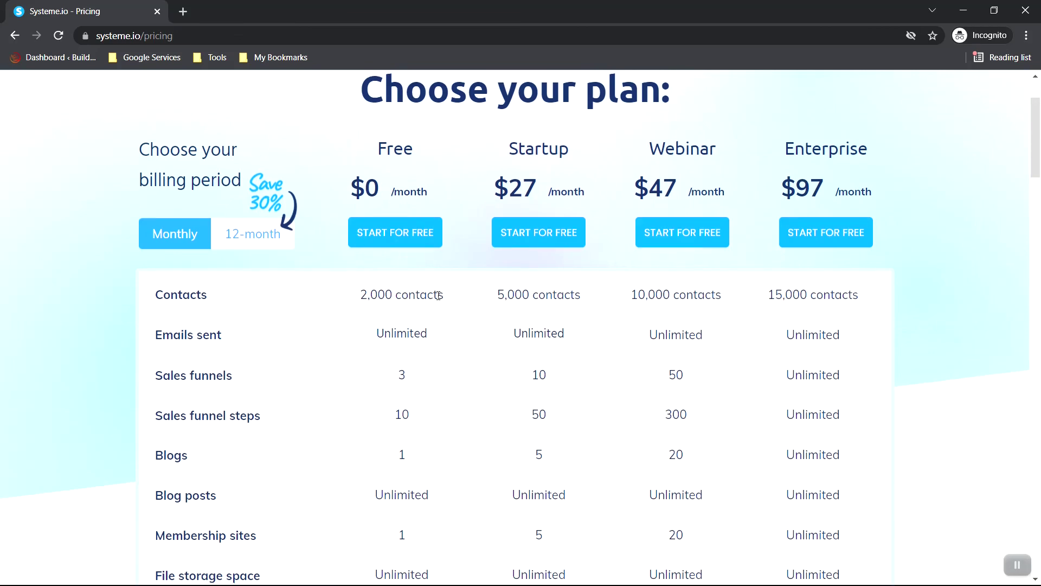
Scroll through the Free, Startup, Webinar and Enterprise plan comparison on the pricing page
{"action": "scroll", "coordinate": [438, 296], "scroll_direction": "down", "scroll_amount": 1}
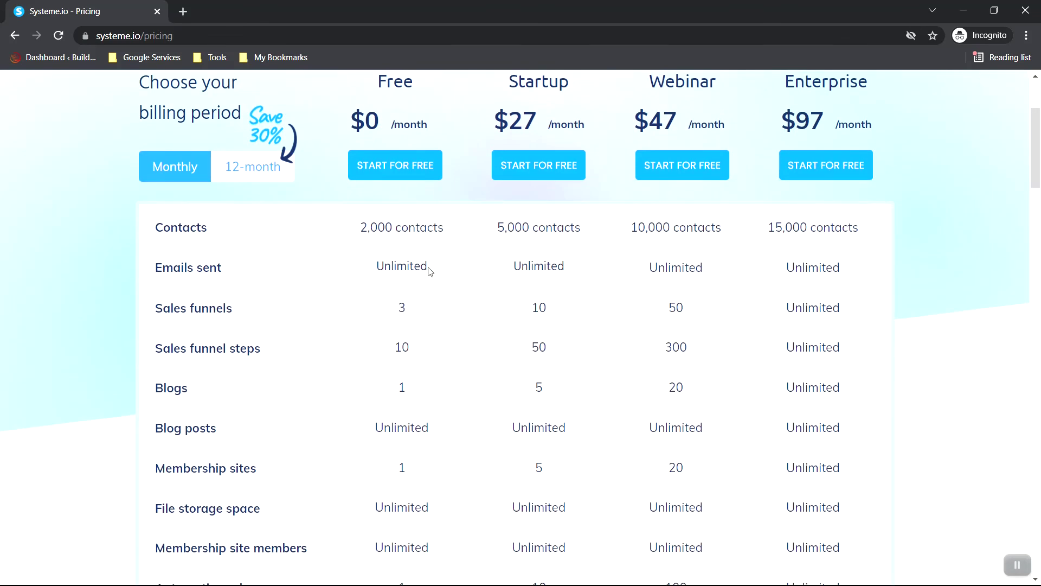
{"action": "scroll", "coordinate": [430, 271], "scroll_direction": "down", "scroll_amount": 2}
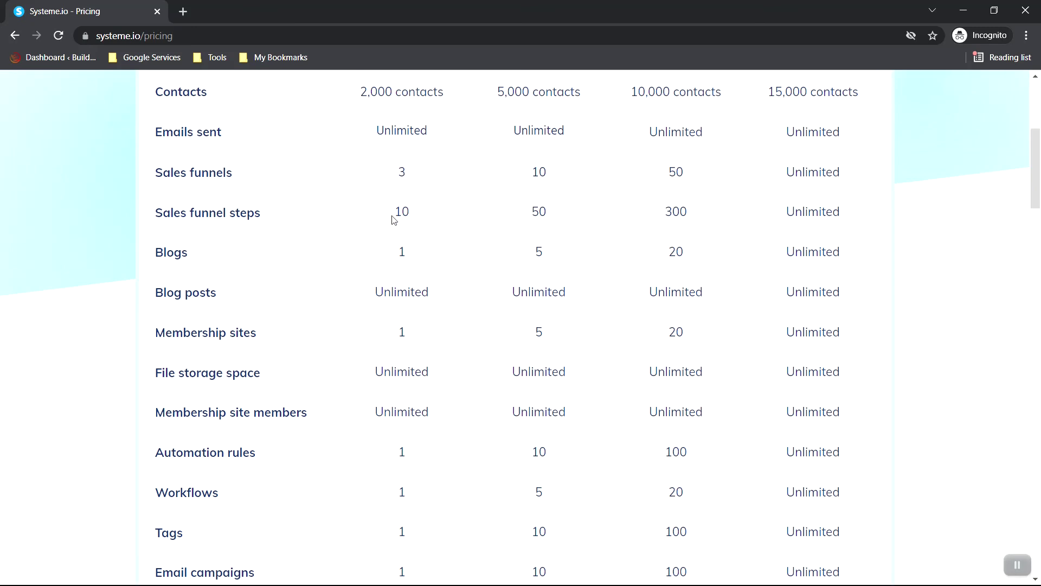
{"action": "scroll", "coordinate": [377, 224], "scroll_direction": "down", "scroll_amount": 1}
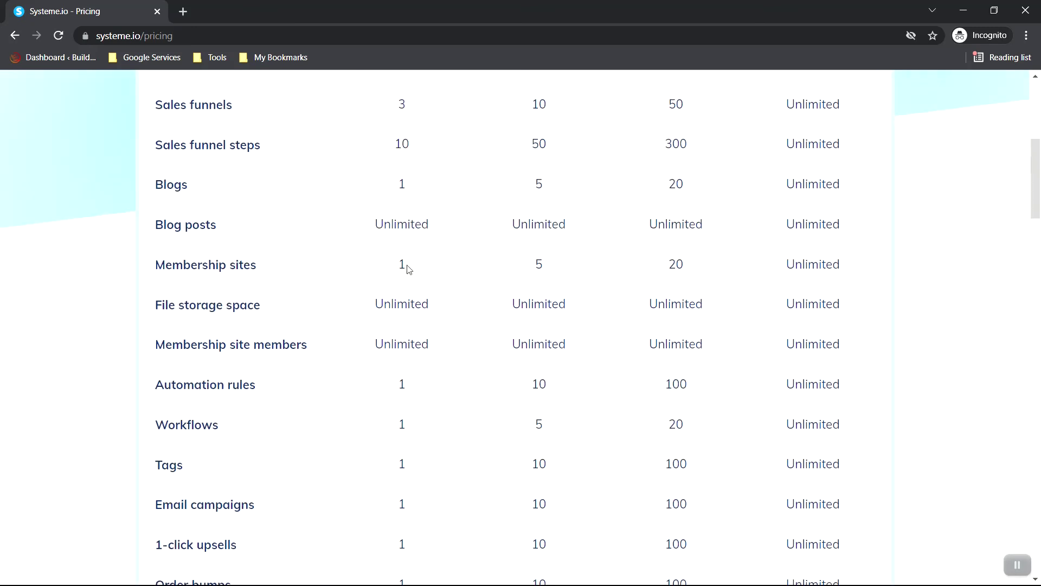
{"action": "scroll", "coordinate": [408, 269], "scroll_direction": "down", "scroll_amount": 1}
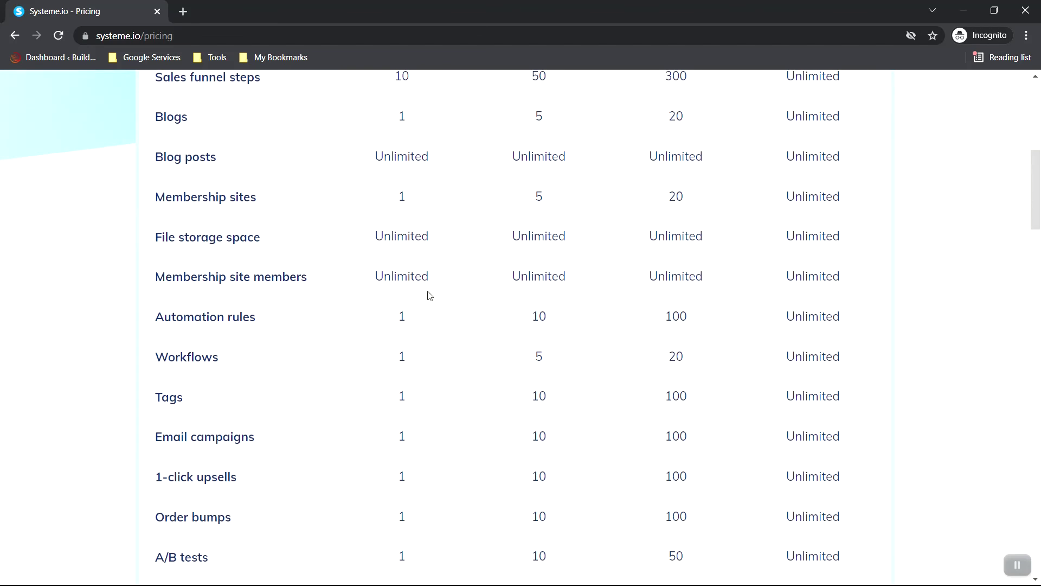
{"action": "scroll", "coordinate": [393, 186], "scroll_direction": "down", "scroll_amount": 2}
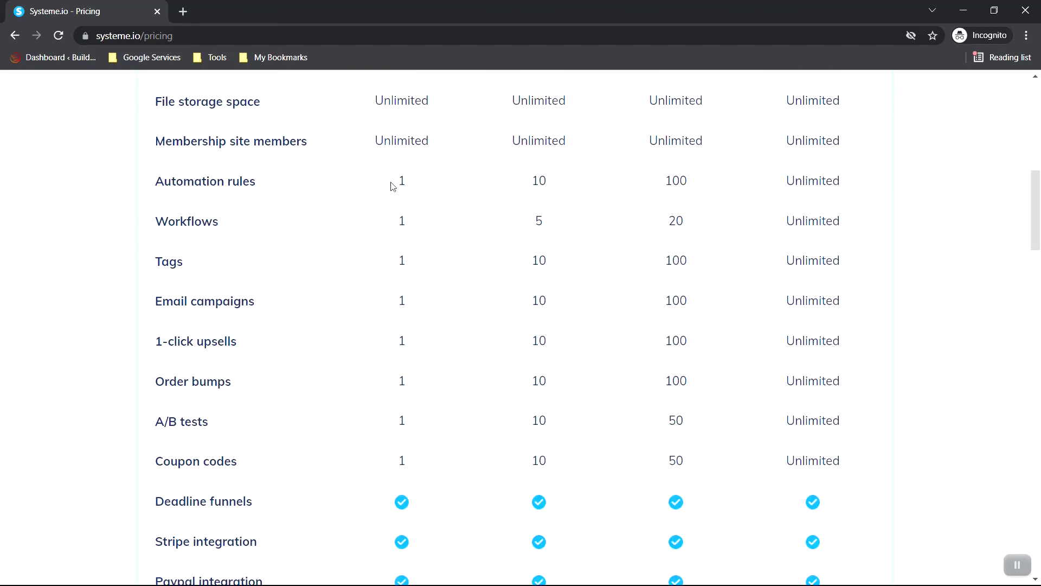
{"action": "scroll", "coordinate": [294, 308], "scroll_direction": "down", "scroll_amount": 4}
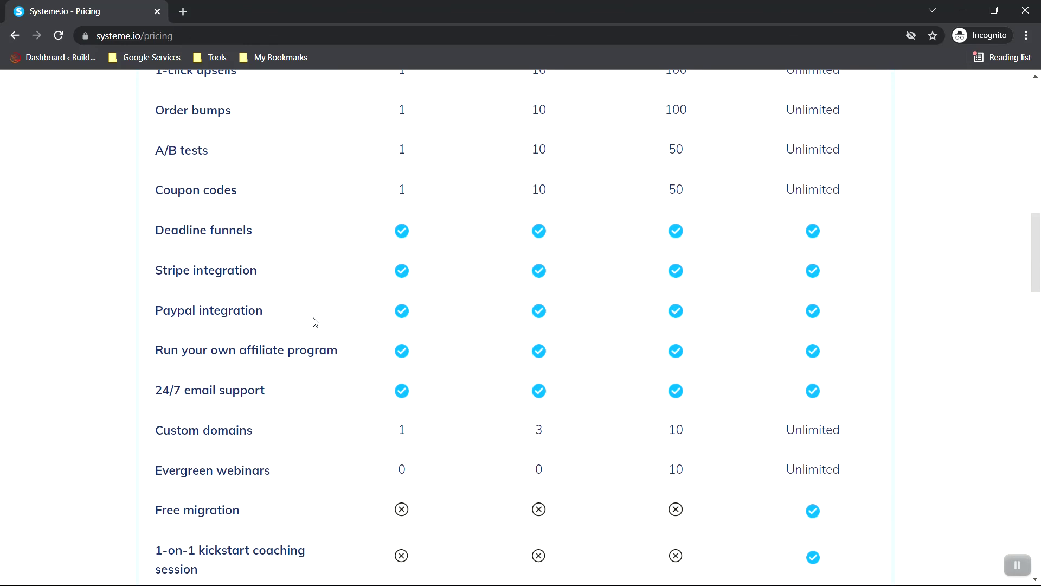
{"action": "scroll", "coordinate": [390, 283], "scroll_direction": "down", "scroll_amount": 2}
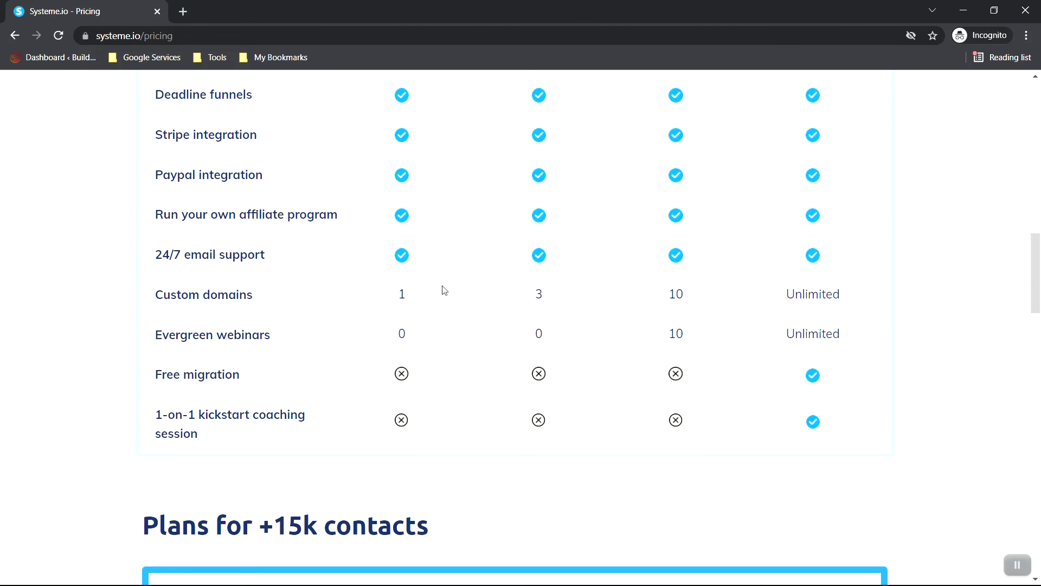
{"action": "scroll", "coordinate": [444, 290], "scroll_direction": "up", "scroll_amount": 15}
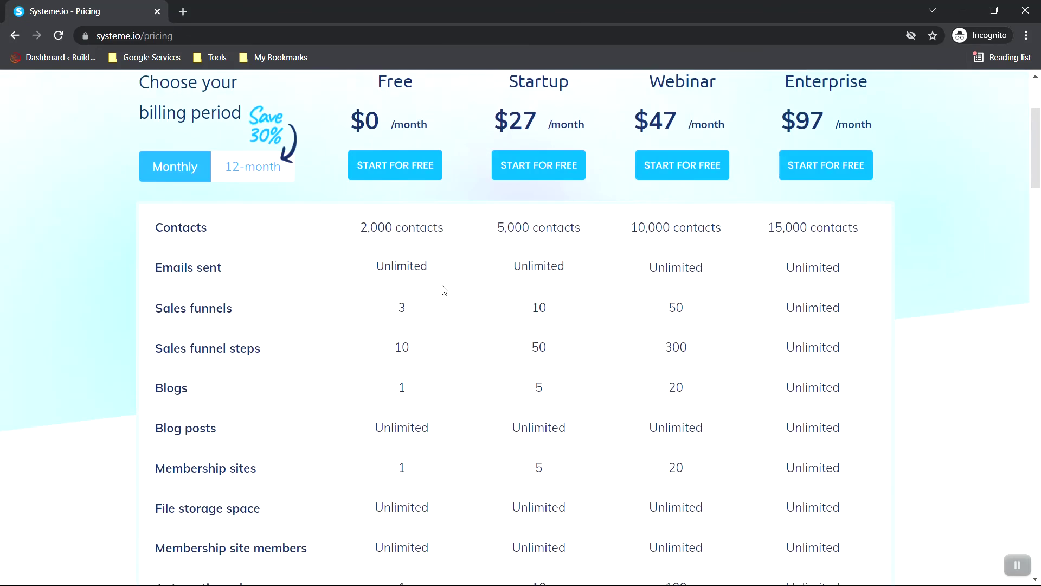
{"action": "scroll", "coordinate": [450, 173], "scroll_direction": "up", "scroll_amount": 2}
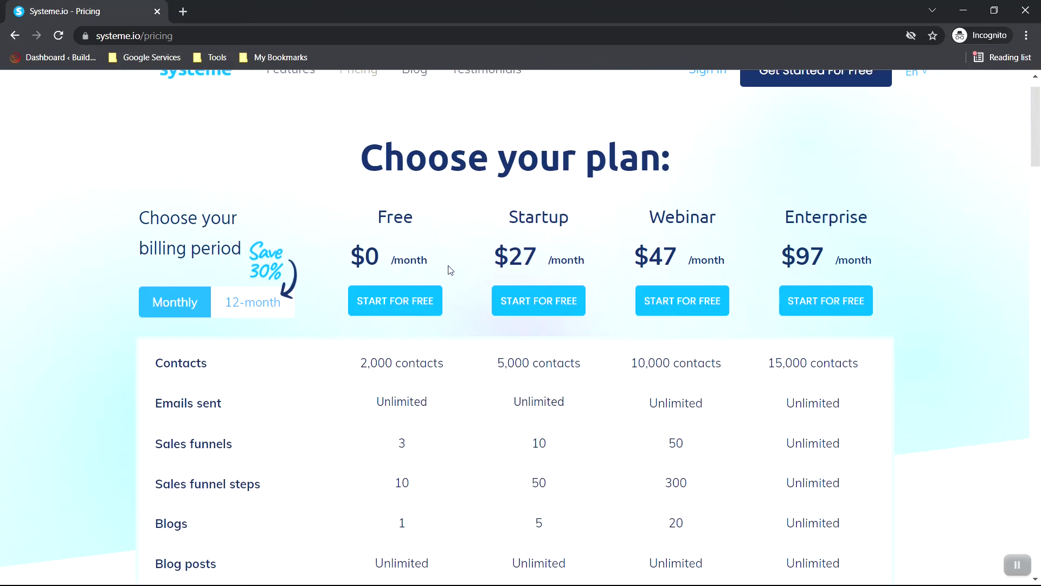